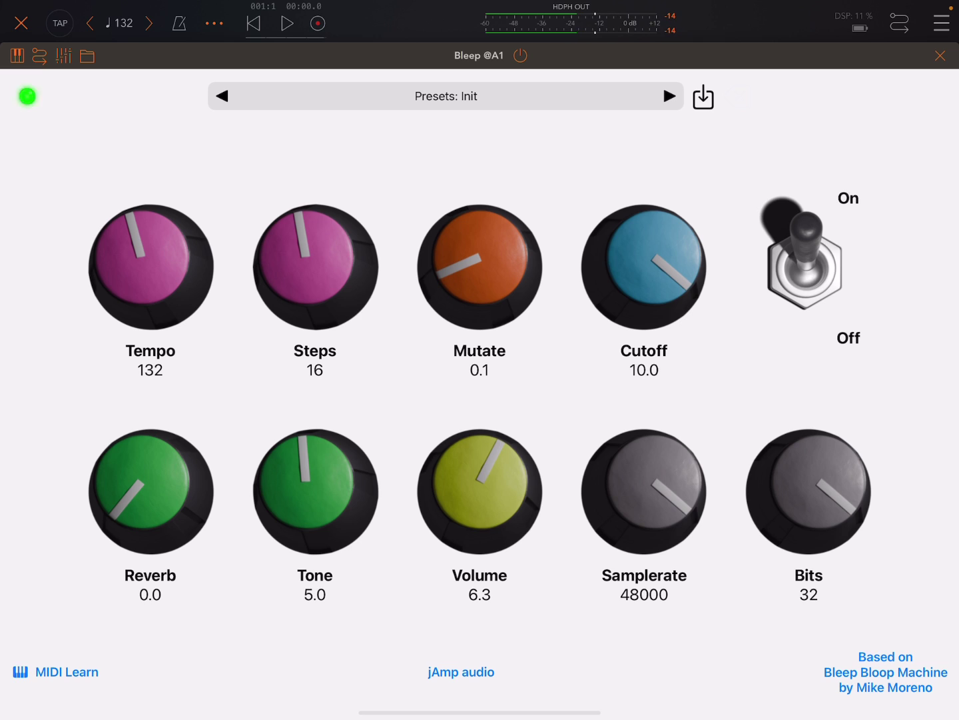
Turn jAmp Bleep's Volume knob up to its maximum of 10.0.
drag(479, 491, 480, 458)
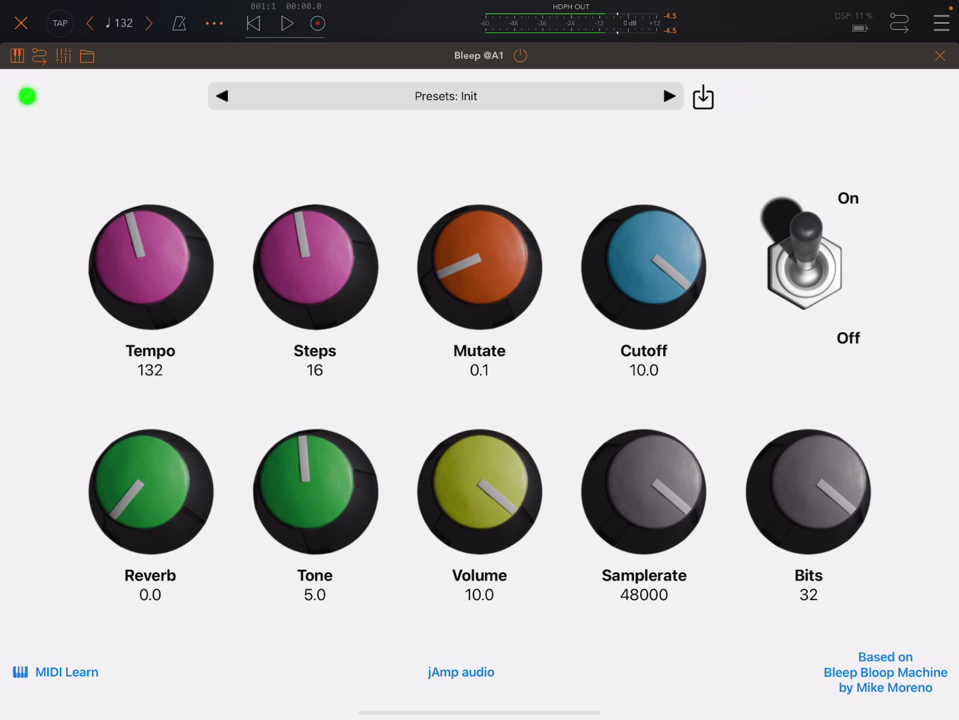
Review the jAmp Bleep App Store page's Compatibility details: a 13.6 MB app requiring iPadOS 14.0.
key(super+Tab)
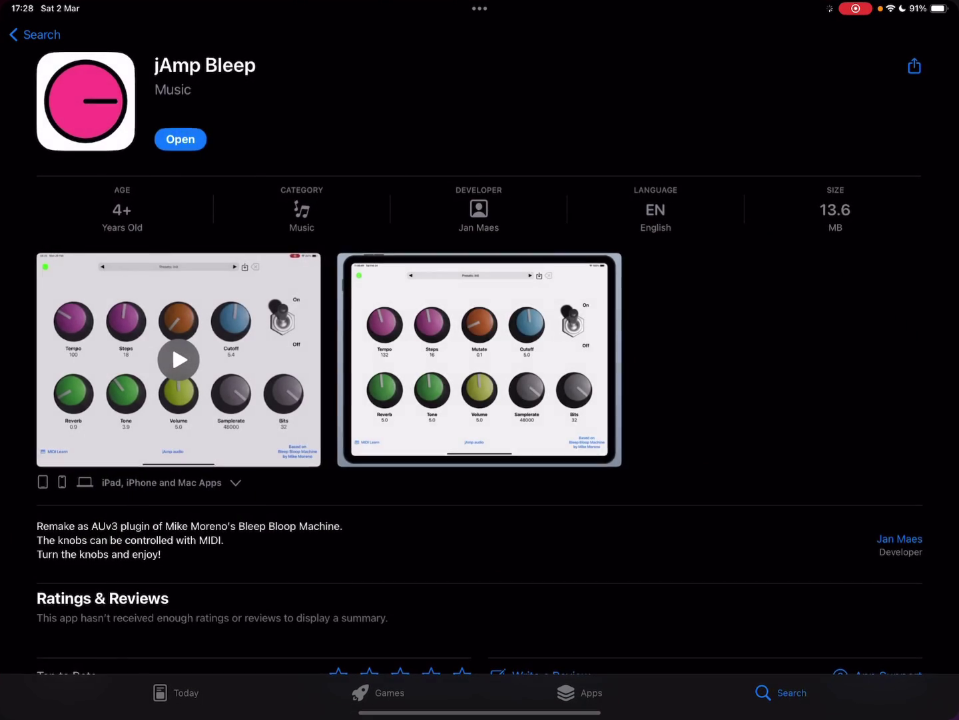
scroll(480, 359, down, 5)
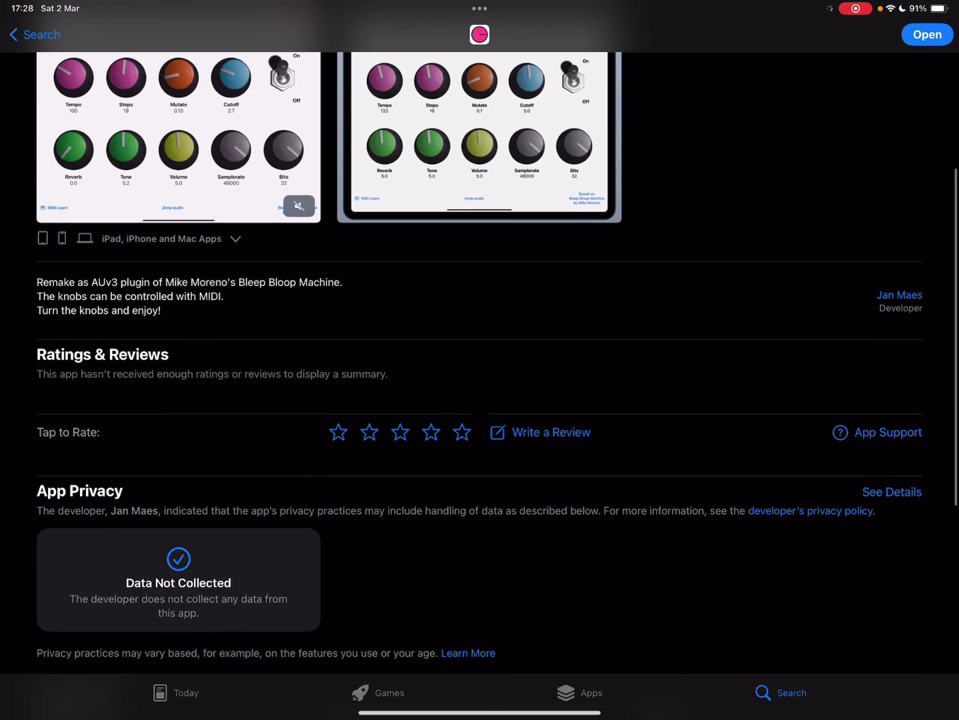
scroll(479, 360, down, 3)
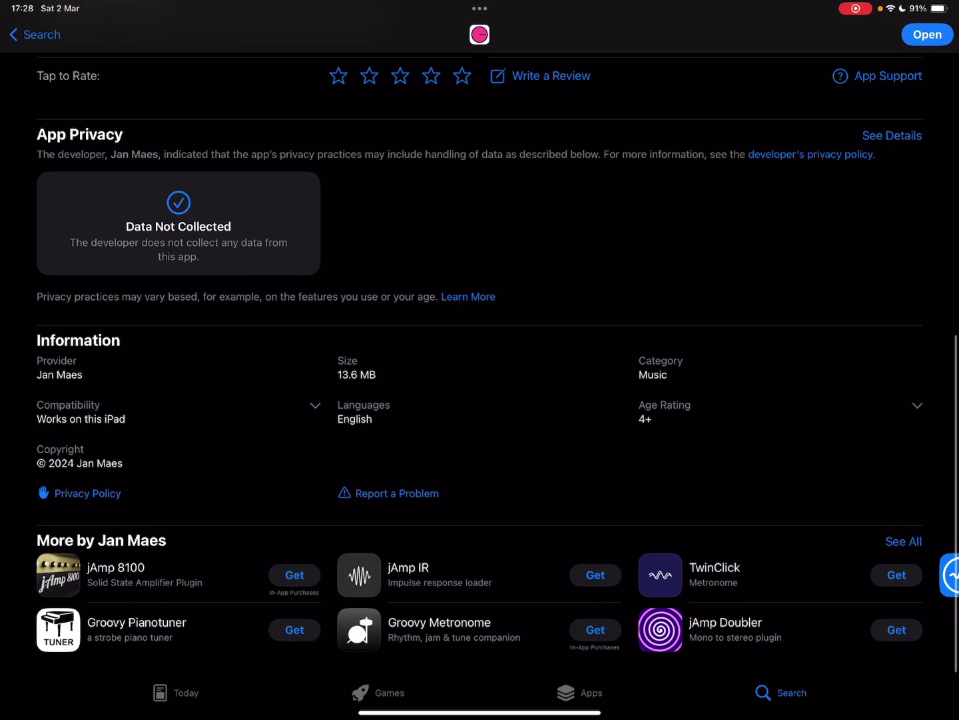
click(315, 406)
scroll(479, 360, down, 3)
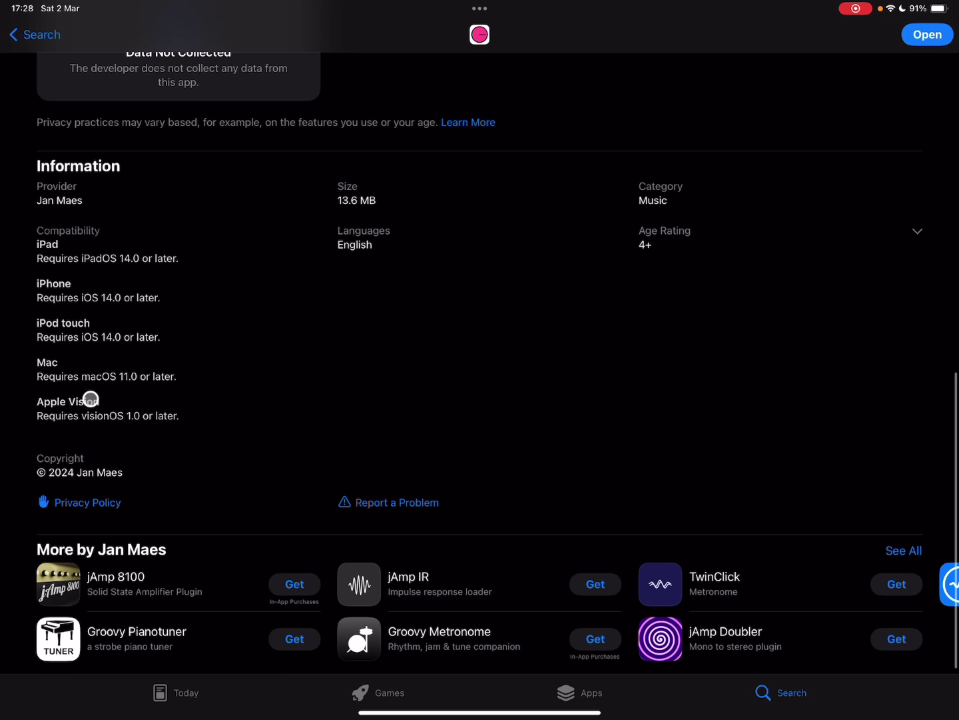
scroll(176, 393, up, 20)
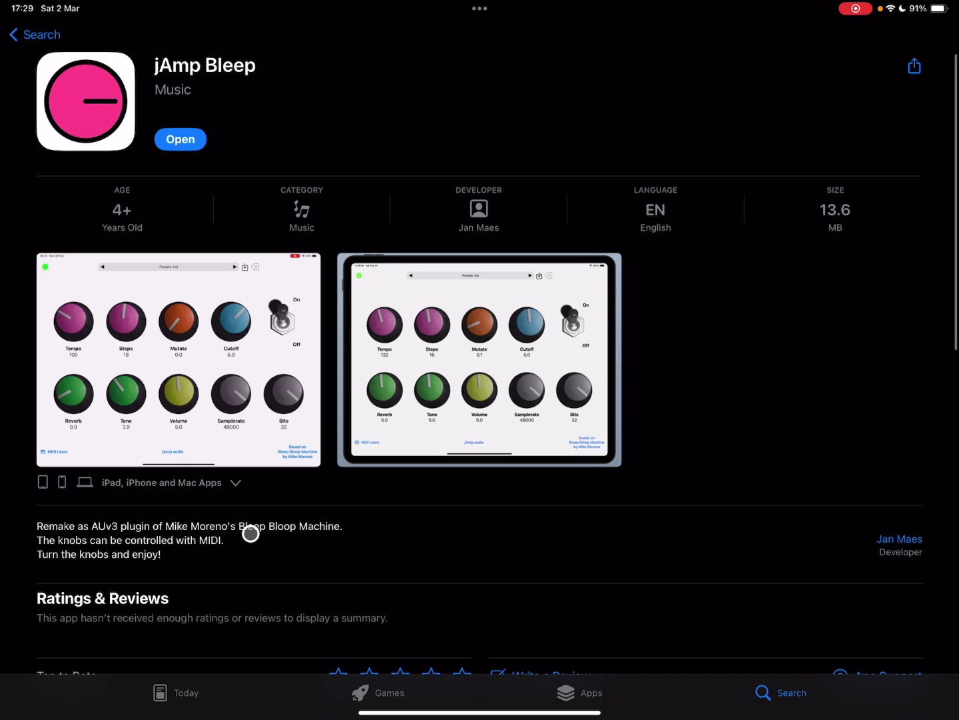
Read the Bleep Bloop Machine // Pure Data Knobs video description on YouTube, then return to AUM.
key(super+Tab)
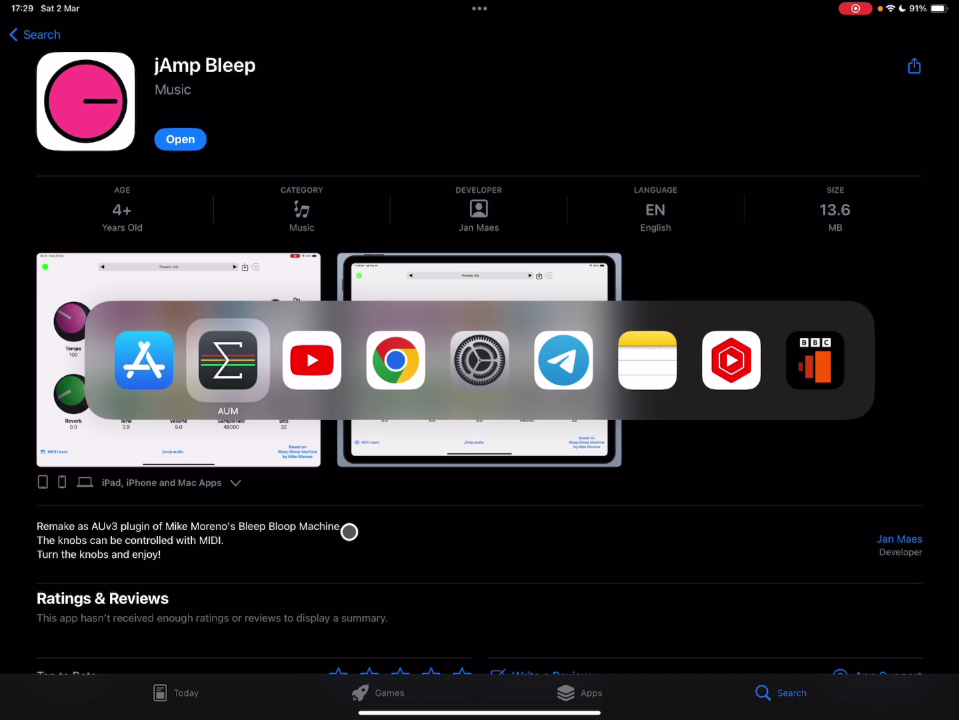
key(super+Tab)
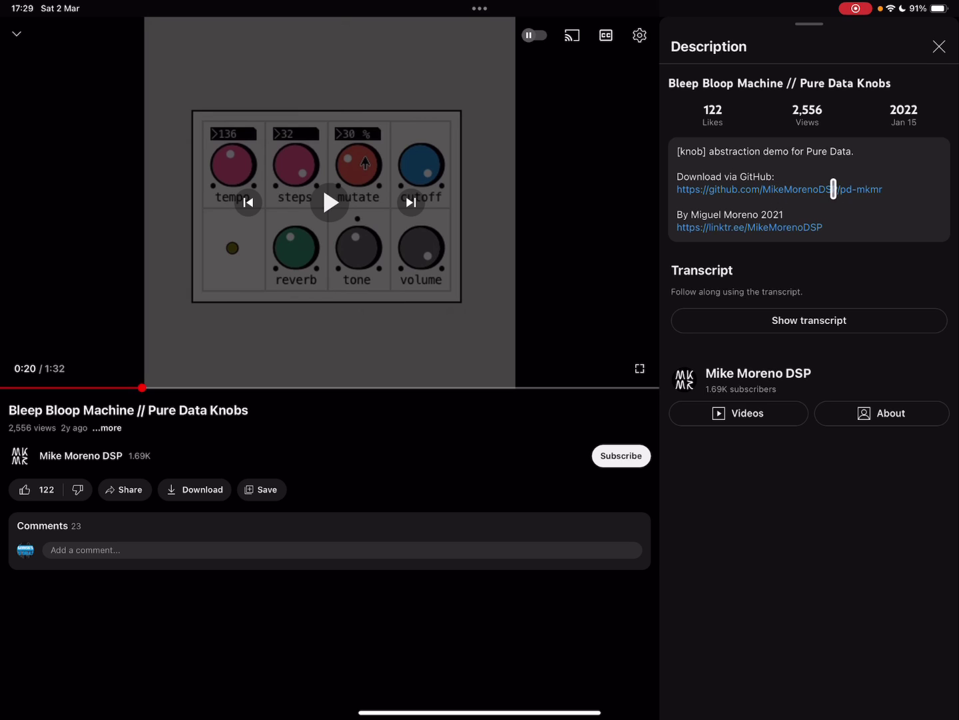
key(super+Tab)
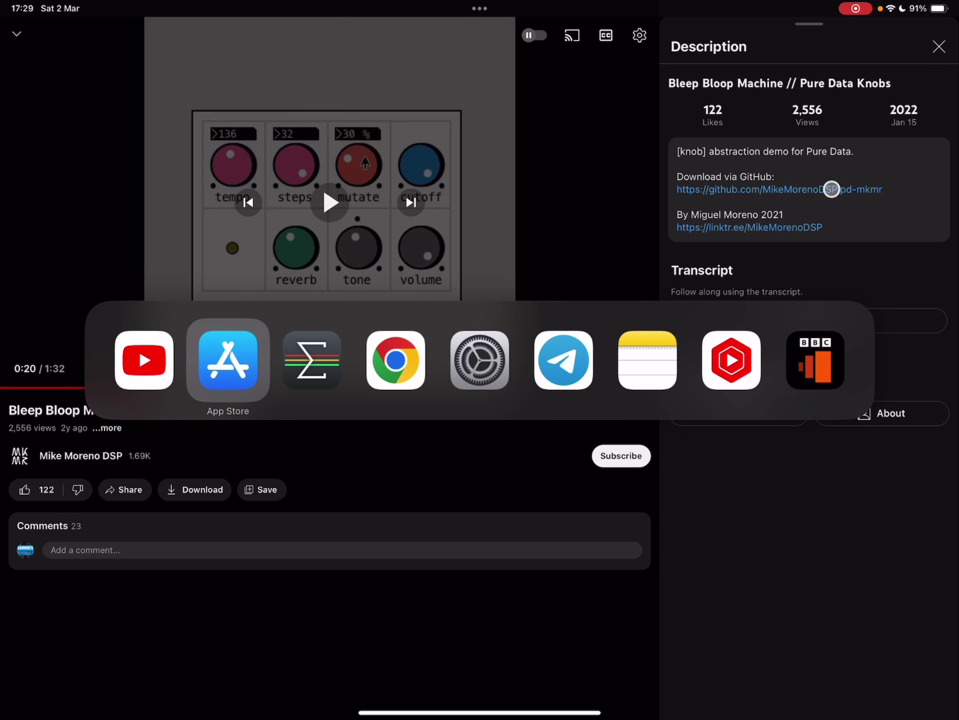
key(super+Tab)
key(super+Tab)
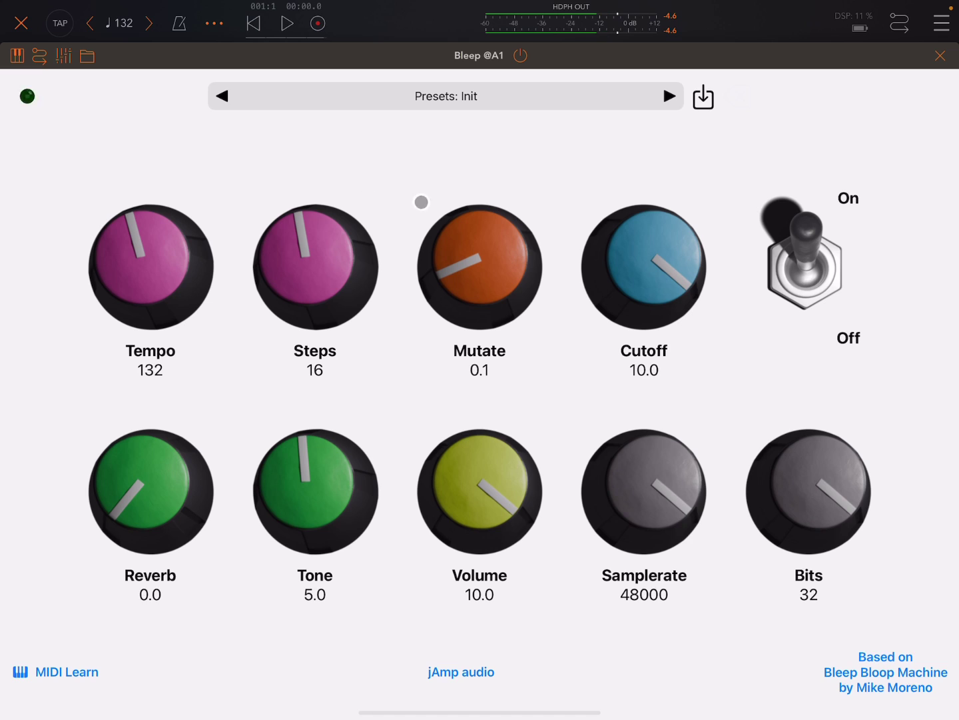
Step past Balkan to load the Chiptune preset and raise its Volume to 10.0.
click(671, 98)
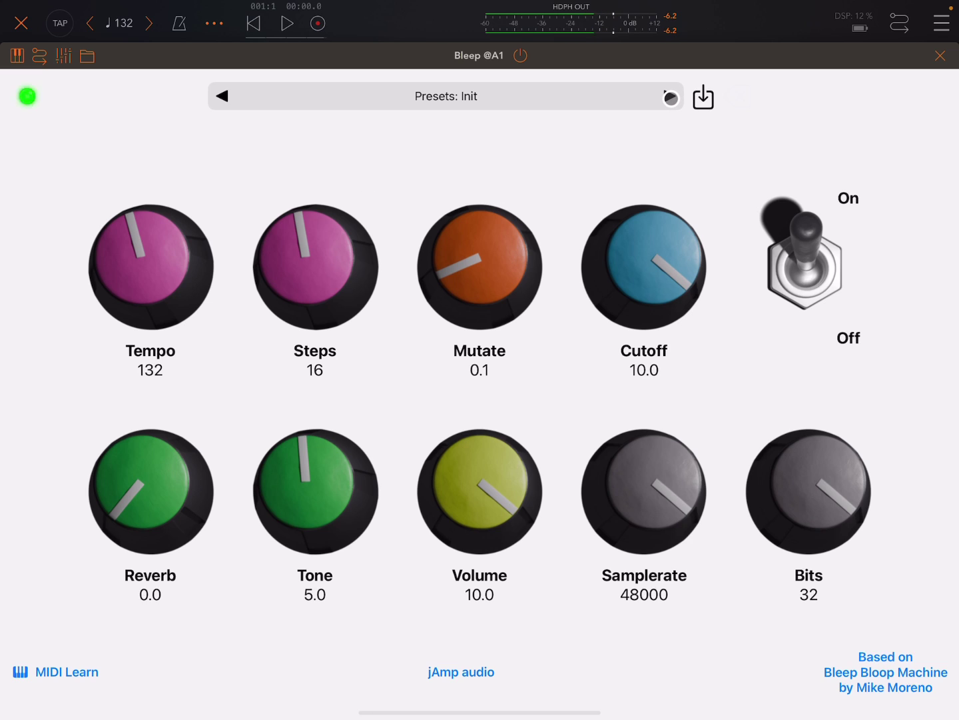
click(671, 98)
click(671, 98)
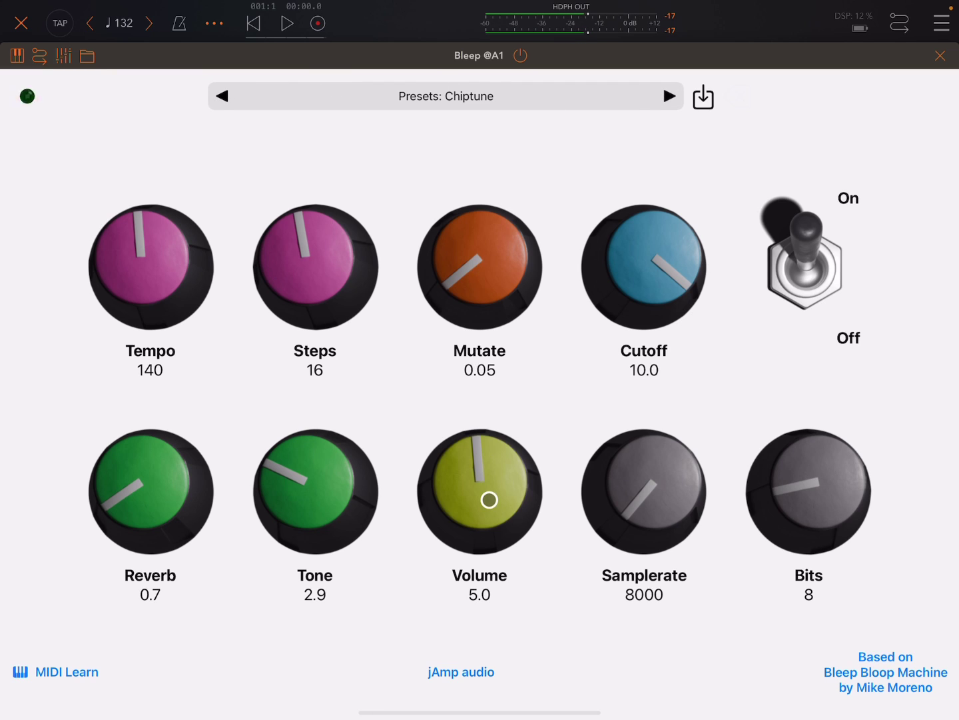
mouse_move(488, 499)
mouse_down()
mouse_move(517, 437)
mouse_move(587, 360)
mouse_up()
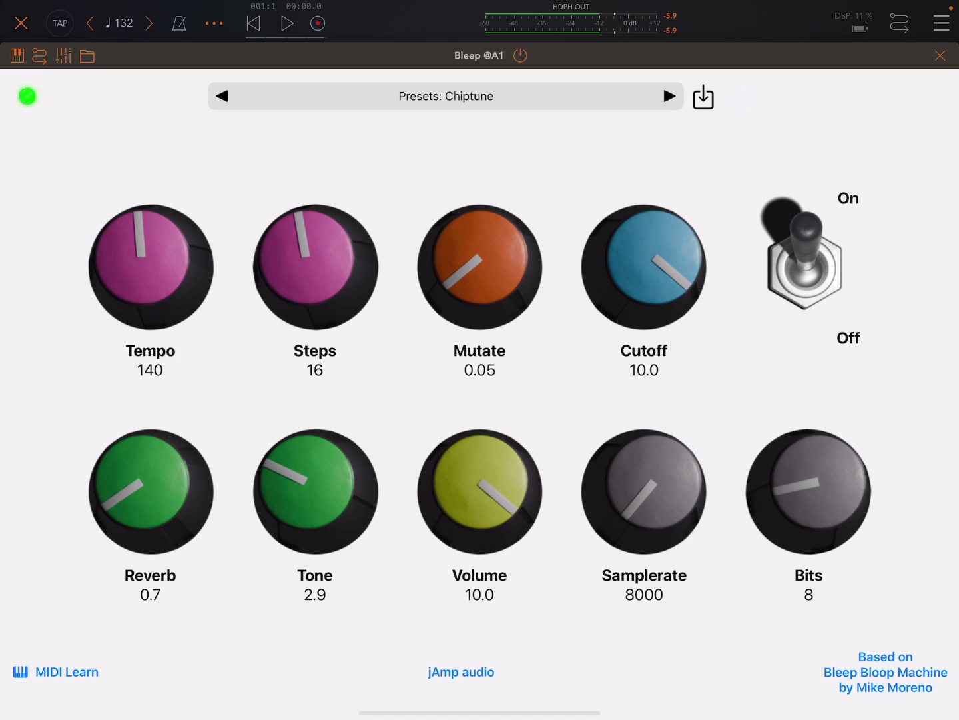
mouse_move(506, 466)
mouse_down()
mouse_move(506, 606)
mouse_move(506, 513)
mouse_move(480, 460)
mouse_move(480, 553)
mouse_move(479, 466)
mouse_up()
Tweak the Steps and Mutate knobs, settling on 12 Steps and Mutate 0.0.
mouse_move(315, 266)
mouse_down()
mouse_move(315, 333)
mouse_move(315, 260)
mouse_up()
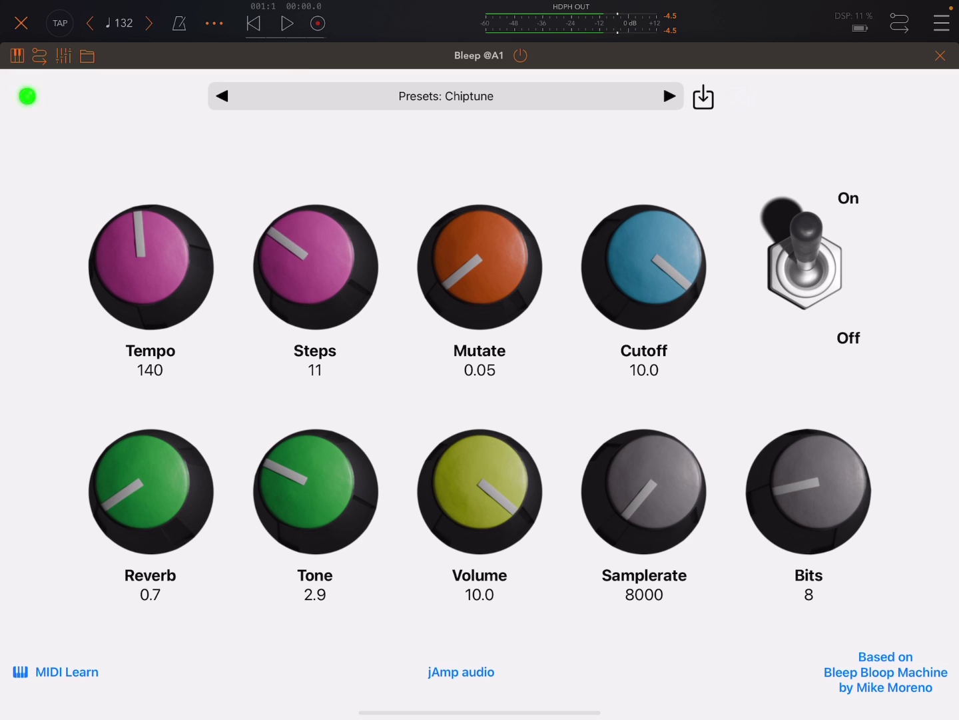
drag(480, 280, 480, 254)
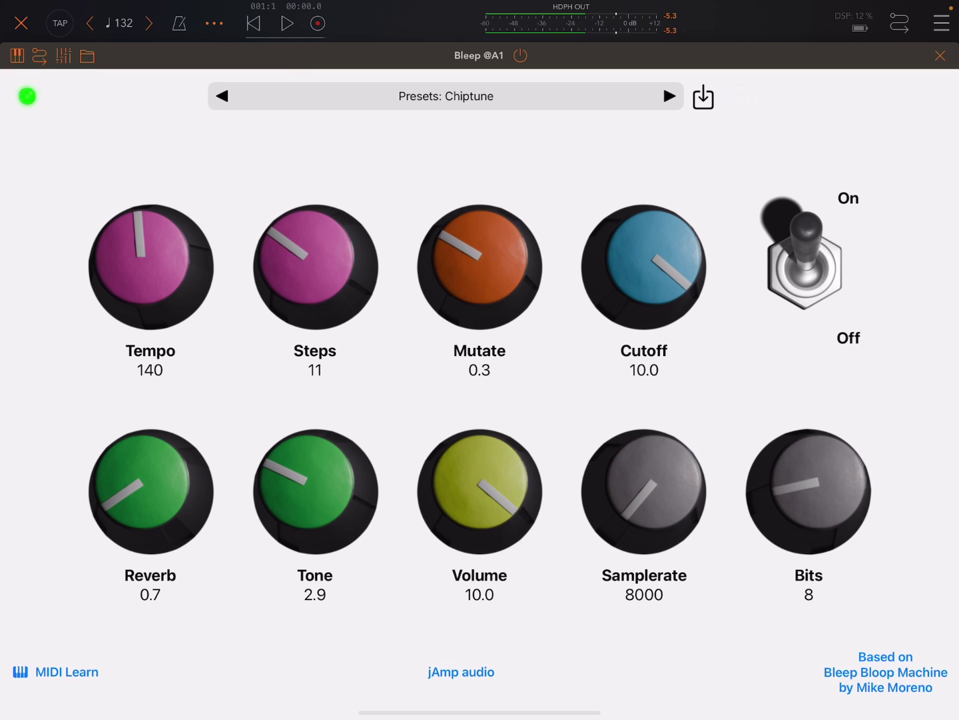
drag(315, 267, 315, 279)
mouse_move(480, 267)
mouse_down()
mouse_move(480, 279)
mouse_move(480, 256)
mouse_up()
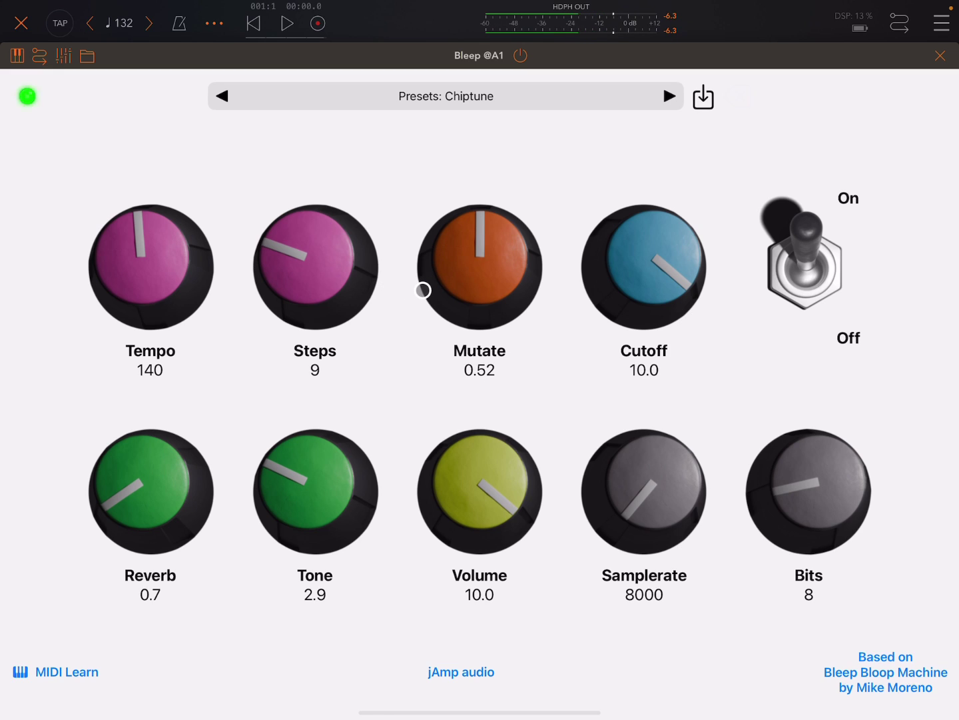
drag(441, 288, 442, 317)
mouse_move(315, 266)
mouse_down()
mouse_move(315, 294)
mouse_move(316, 274)
mouse_up()
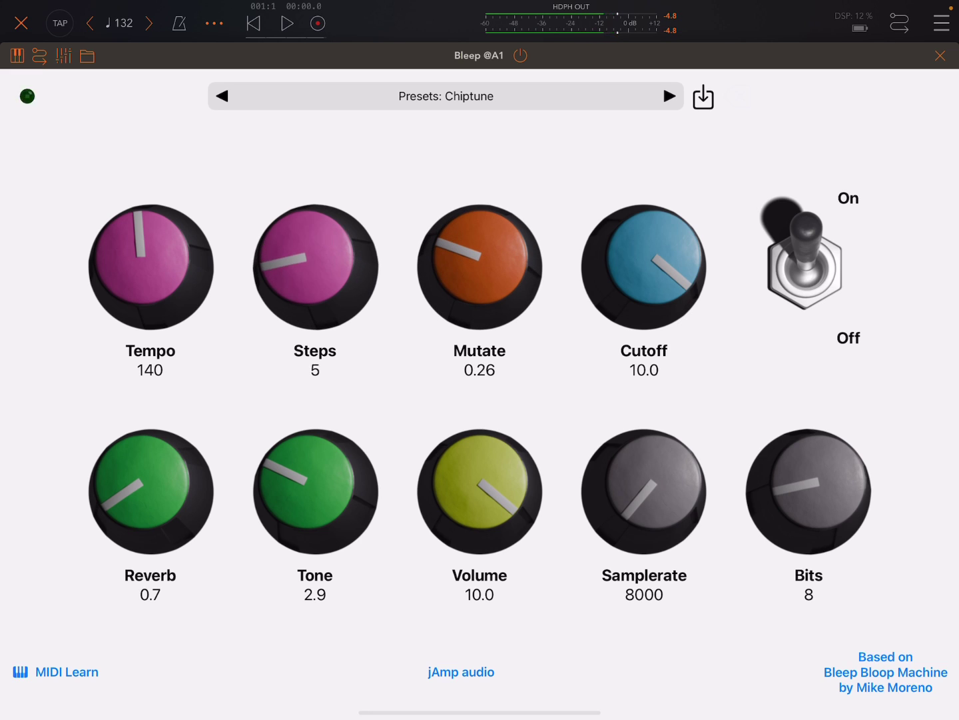
drag(480, 266, 480, 293)
drag(315, 266, 315, 280)
drag(479, 267, 480, 263)
drag(315, 280, 315, 275)
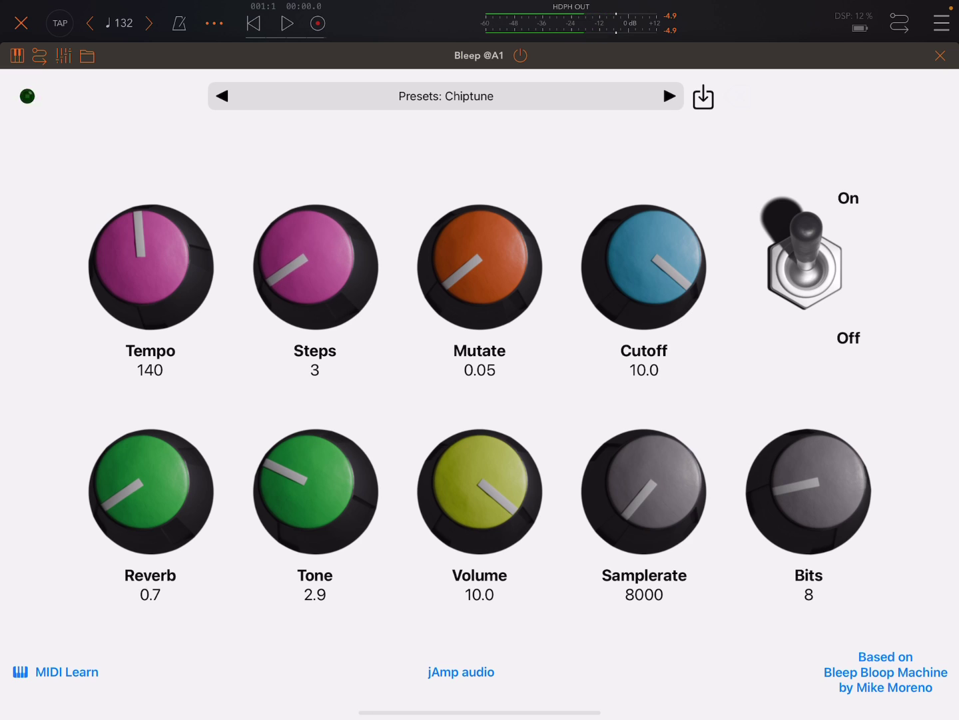
drag(480, 266, 480, 265)
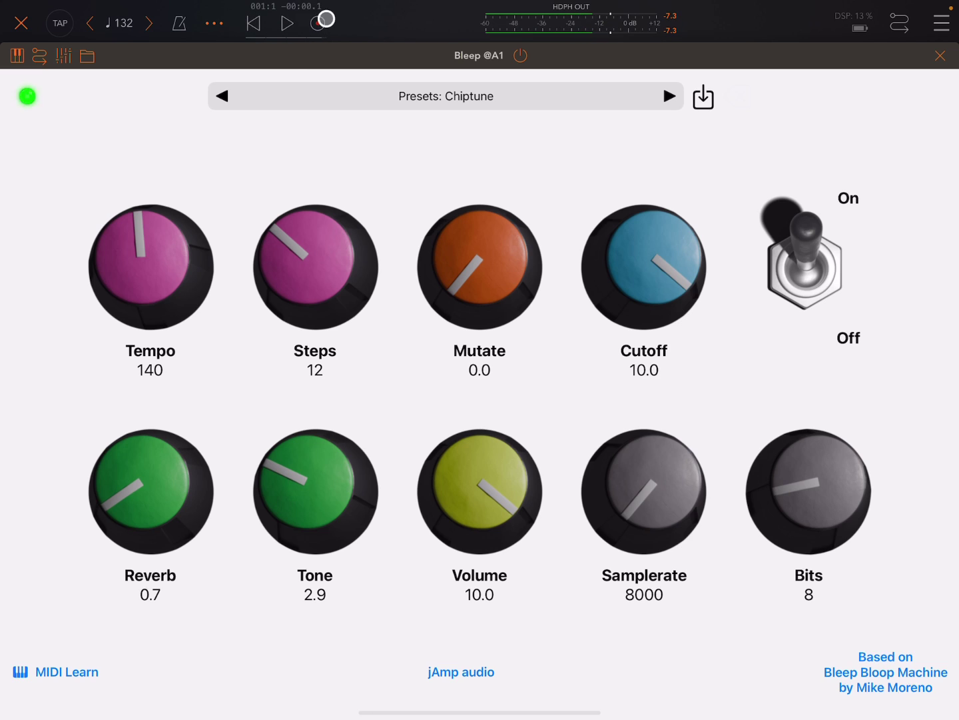
Start and stop AUM playback, leaving the host tempo at 209 BPM.
click(291, 24)
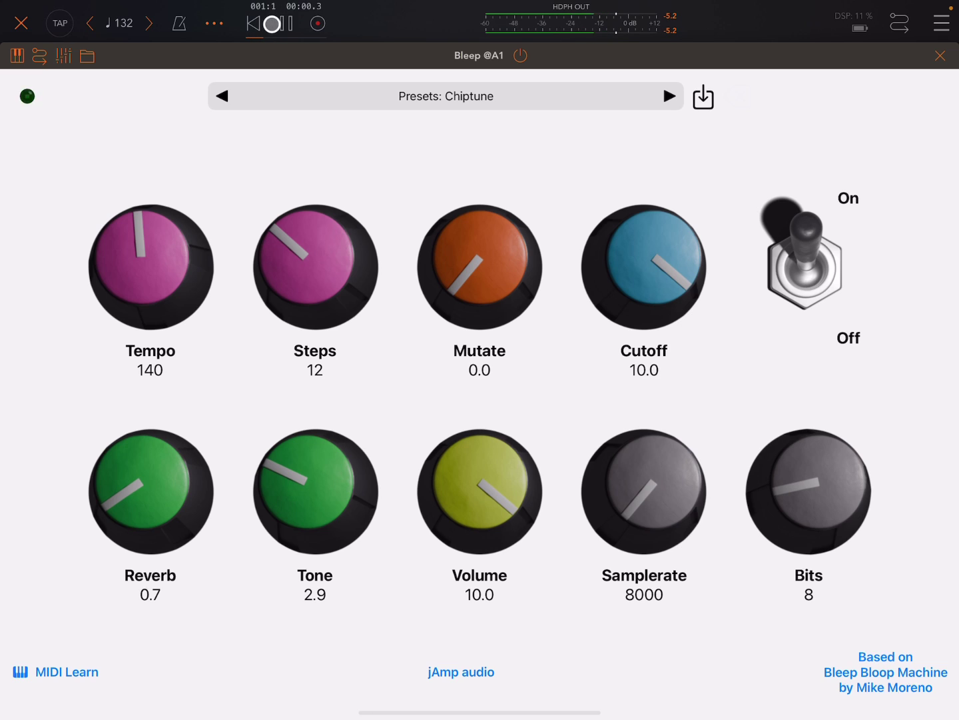
click(288, 24)
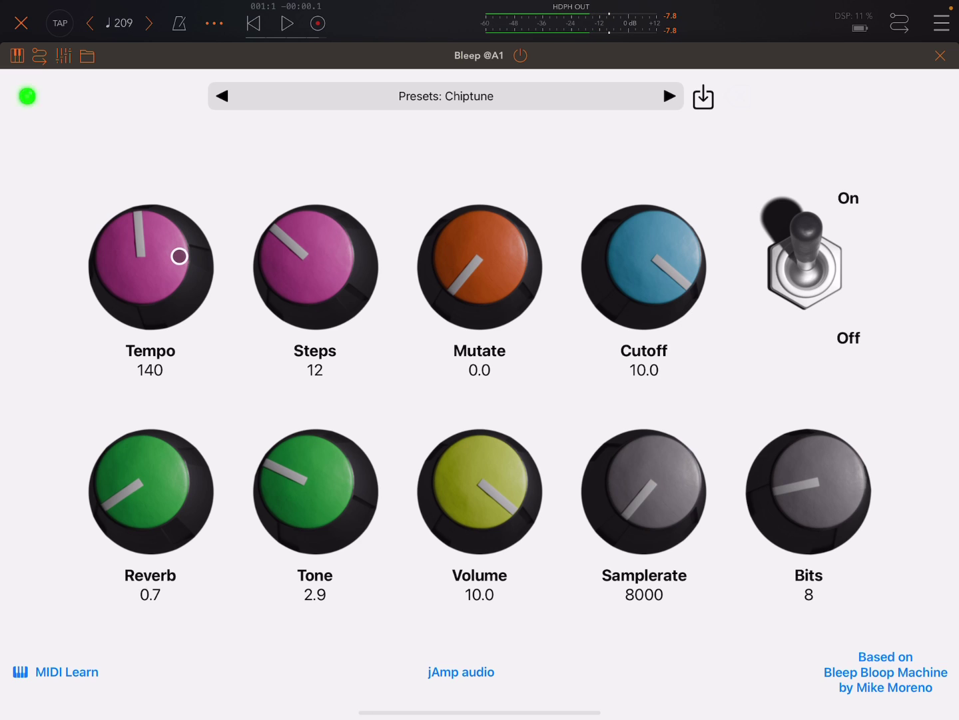
Raise the Chiptune Tempo to 118 and lower the Volume to about 3.2.
mouse_move(179, 256)
mouse_down()
mouse_move(212, 256)
mouse_move(164, 257)
mouse_up()
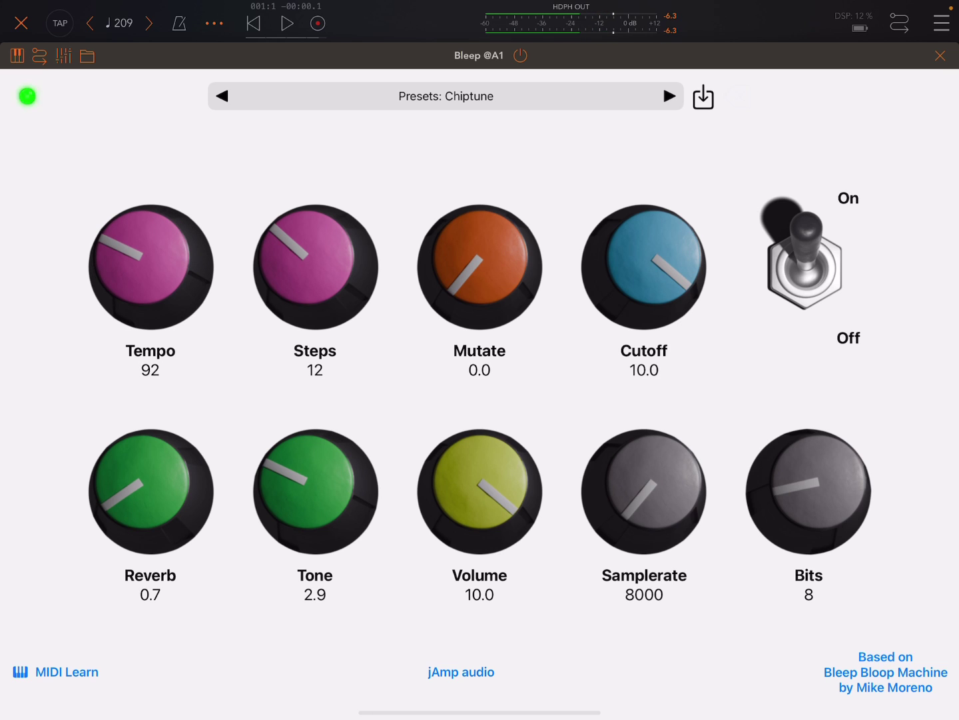
drag(507, 491, 459, 491)
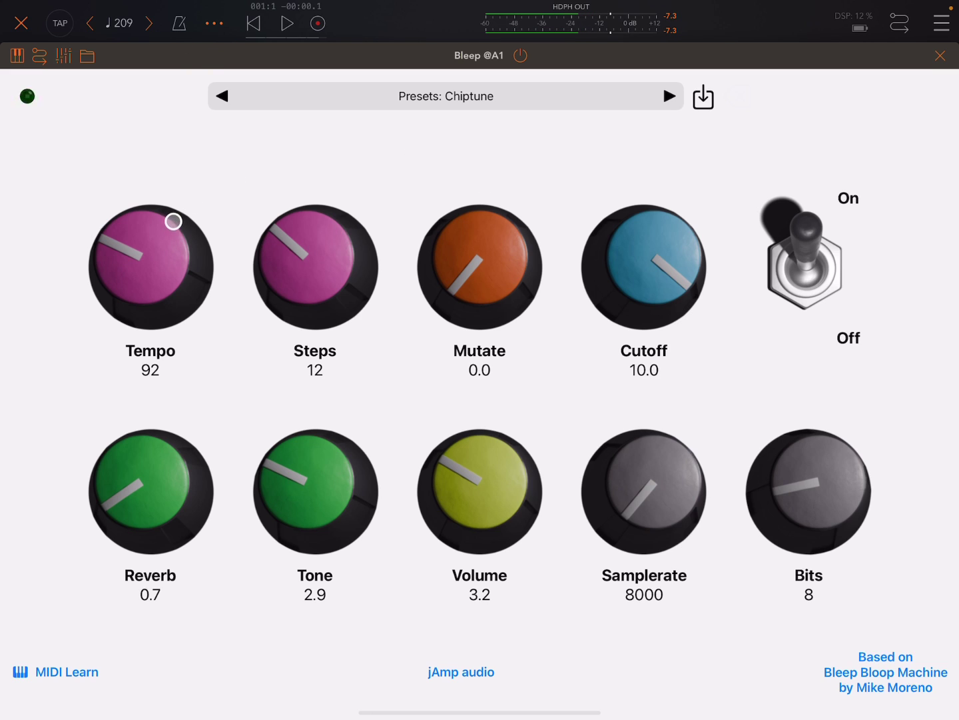
mouse_move(156, 230)
mouse_down()
mouse_move(193, 247)
mouse_move(203, 287)
mouse_move(120, 230)
mouse_move(115, 240)
mouse_move(150, 214)
mouse_move(178, 227)
mouse_move(134, 219)
mouse_move(110, 240)
mouse_up()
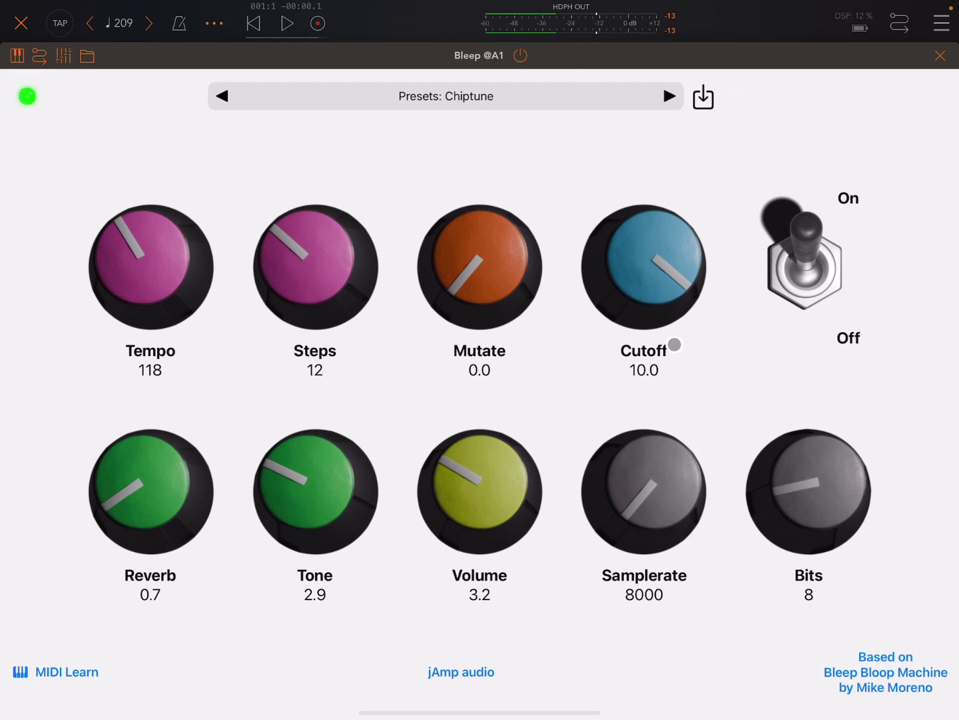
Switch the Bleep sequencer Off, start playback, then switch it back On.
click(805, 267)
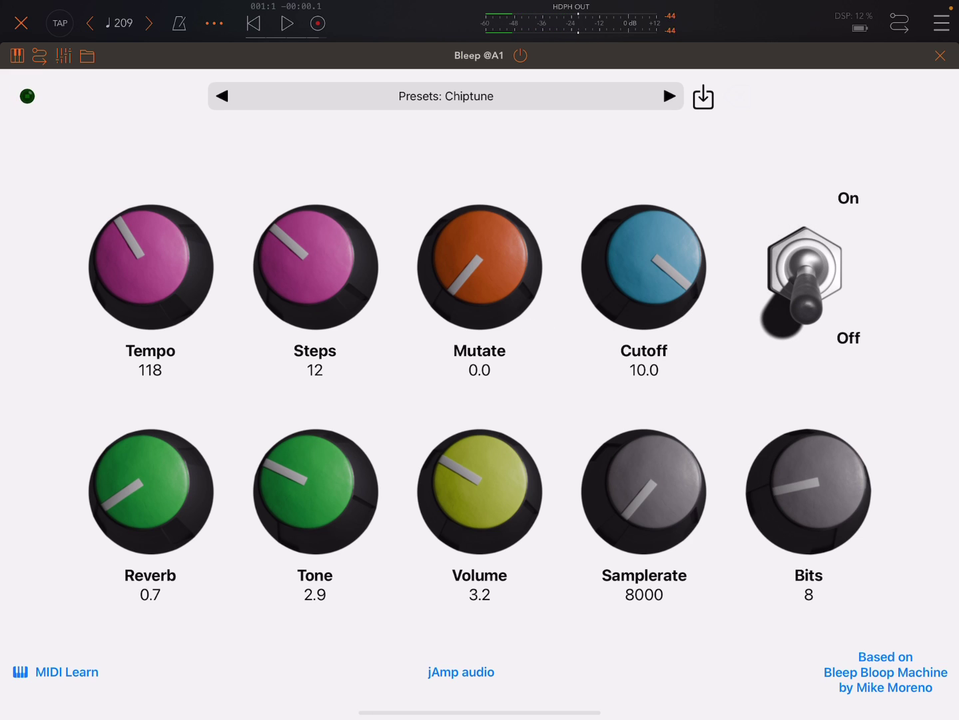
key(space)
key(space)
key(space)
click(805, 274)
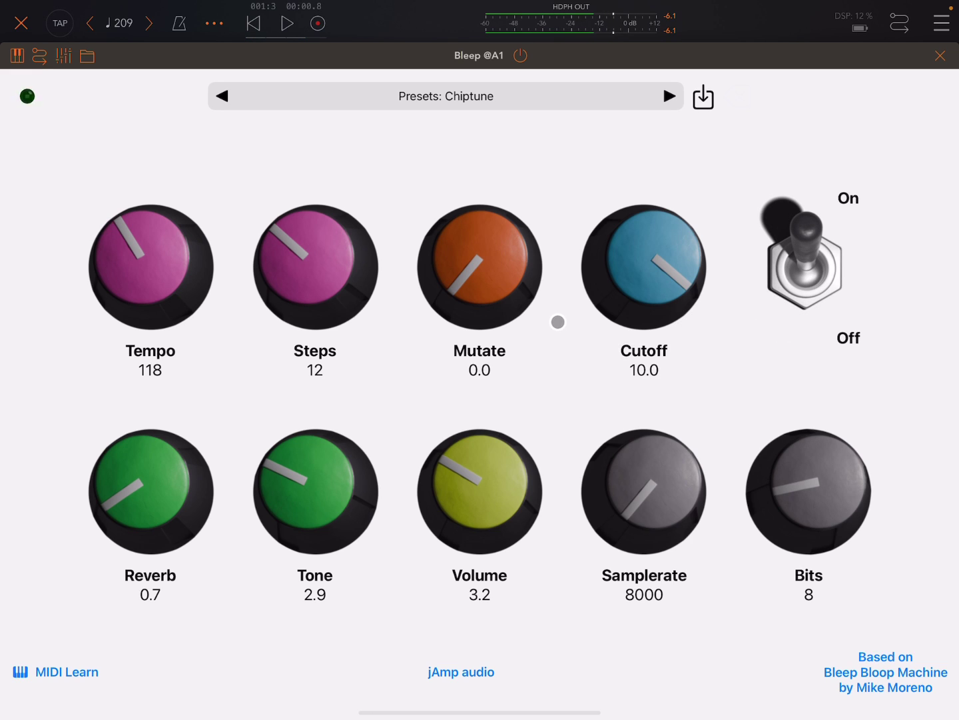
Open the Bleep plugin's MIDI Learn page from its bottom-left link.
click(79, 666)
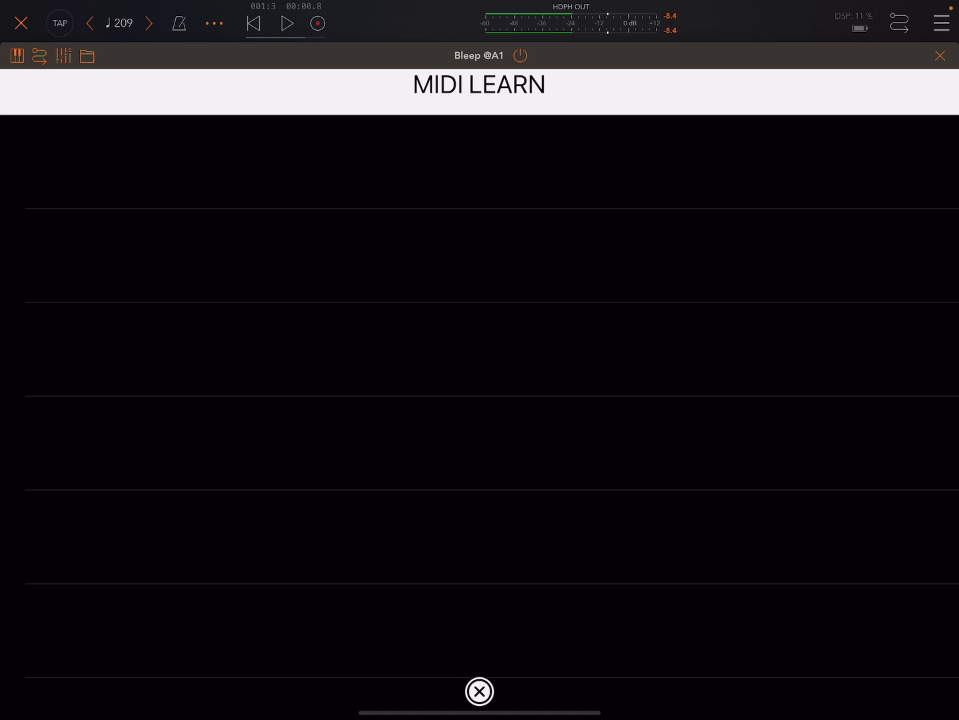
click(63, 56)
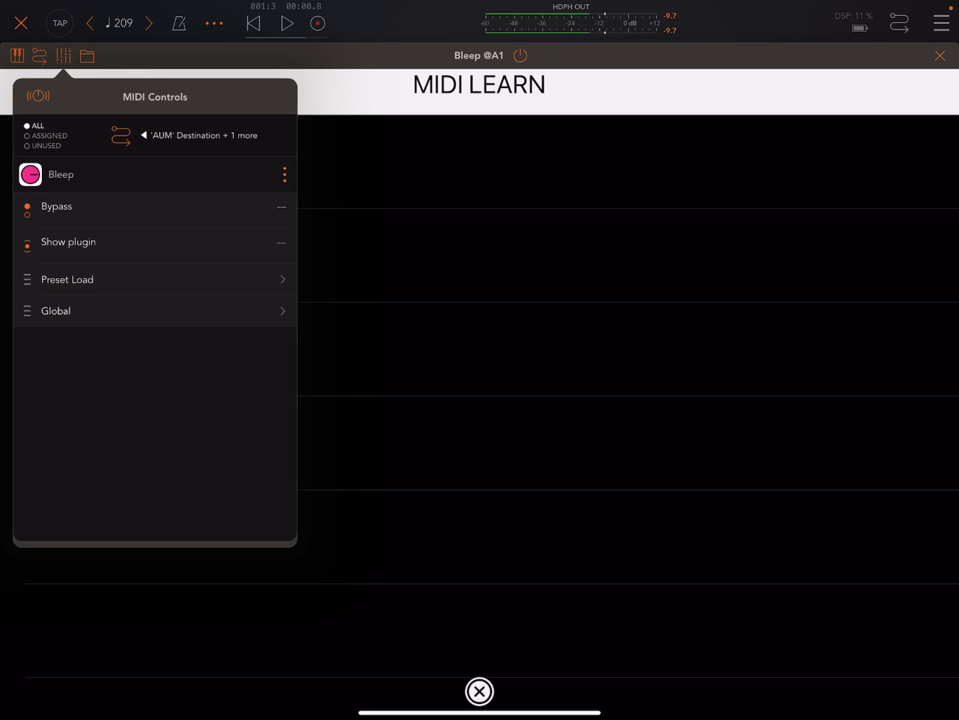
click(197, 134)
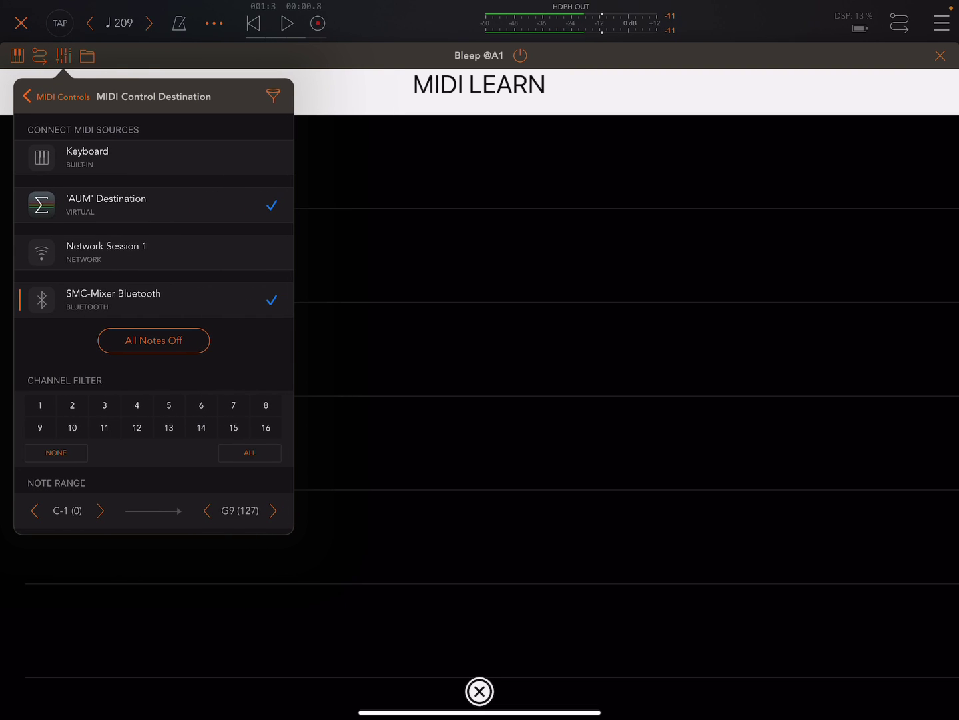
click(912, 255)
click(621, 229)
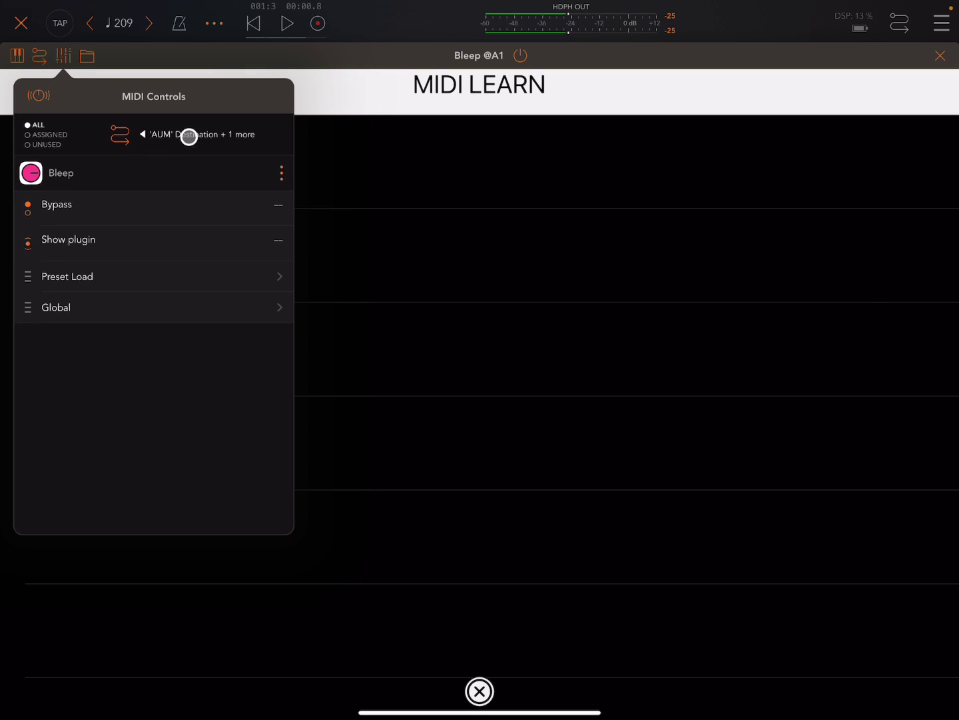
click(199, 134)
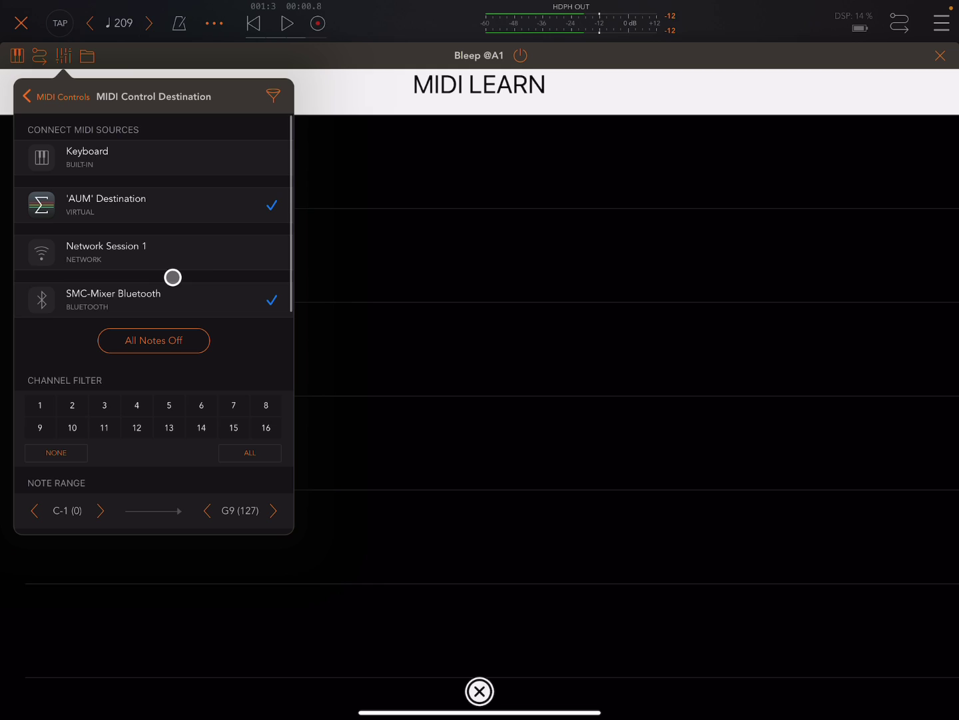
click(356, 123)
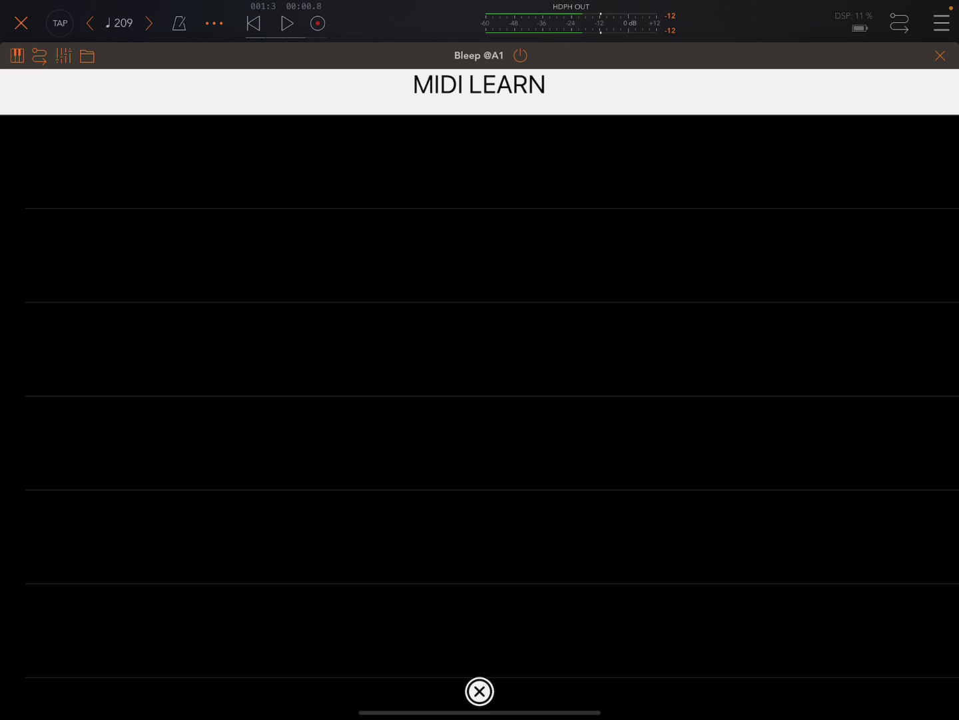
Close MIDI Learn and bring up AUM's MIDI Controls panel for Bleep.
click(479, 691)
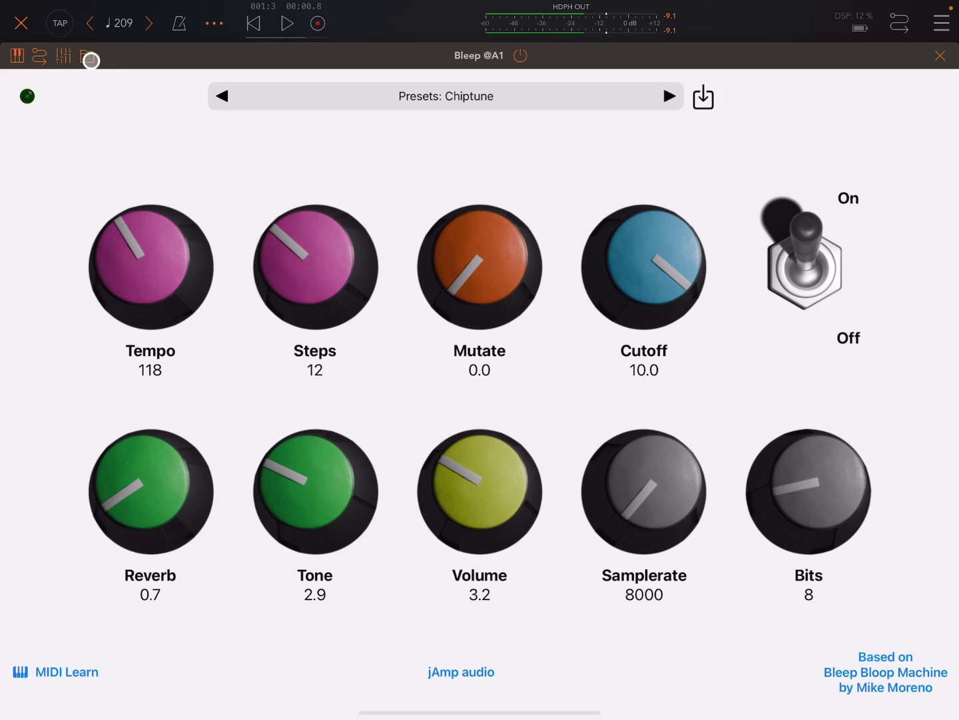
click(63, 56)
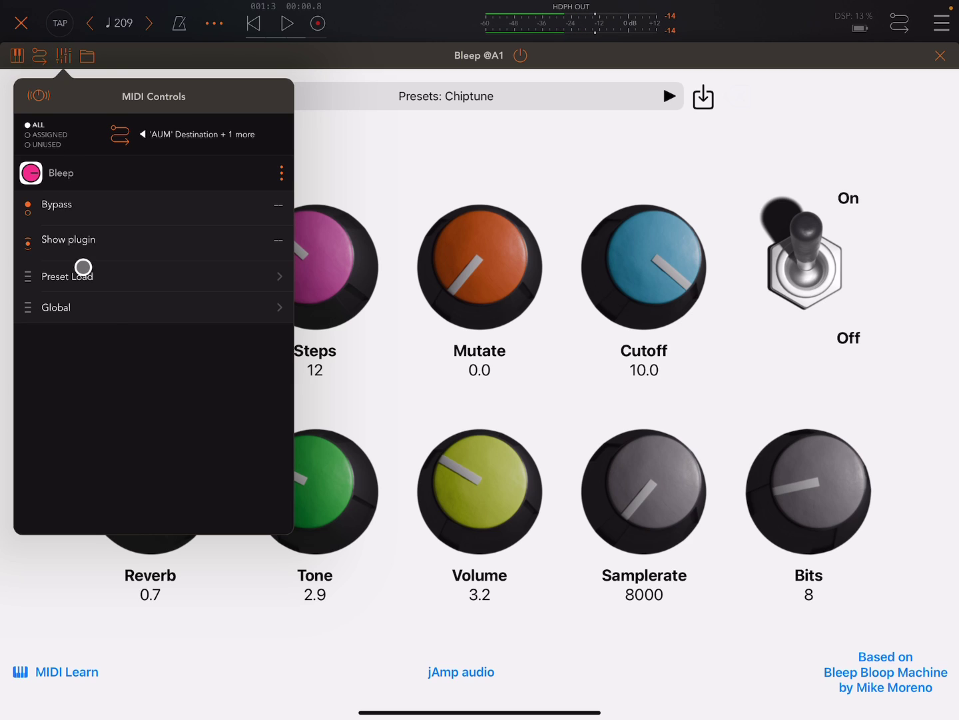
Learn CC 31 on channel 1 for Bleep's Global Mutate parameter, then close MIDI Controls.
click(130, 314)
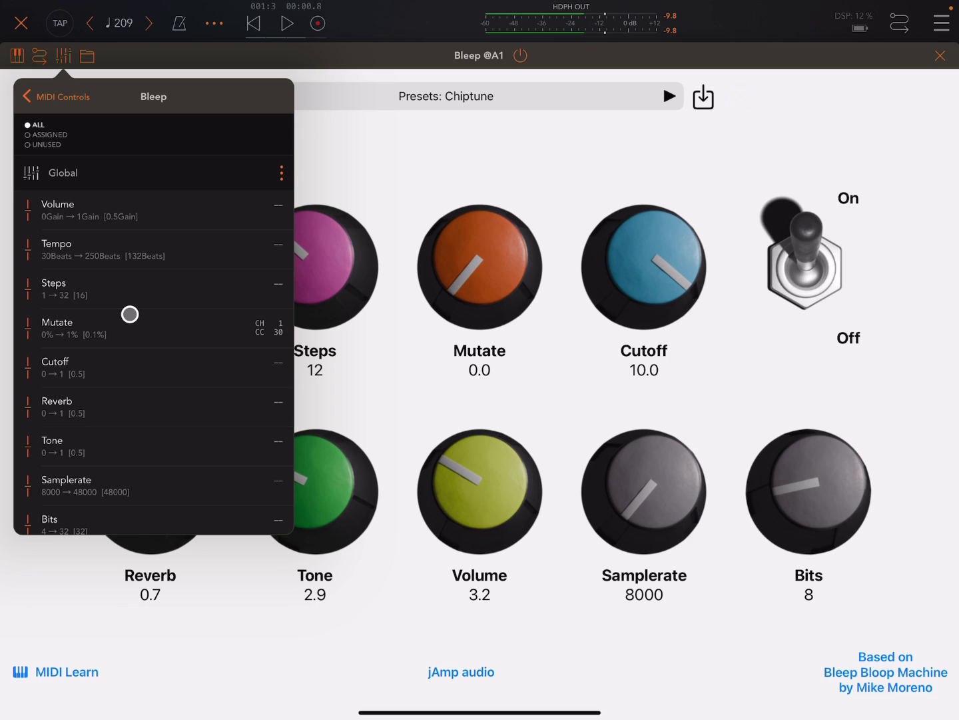
click(219, 331)
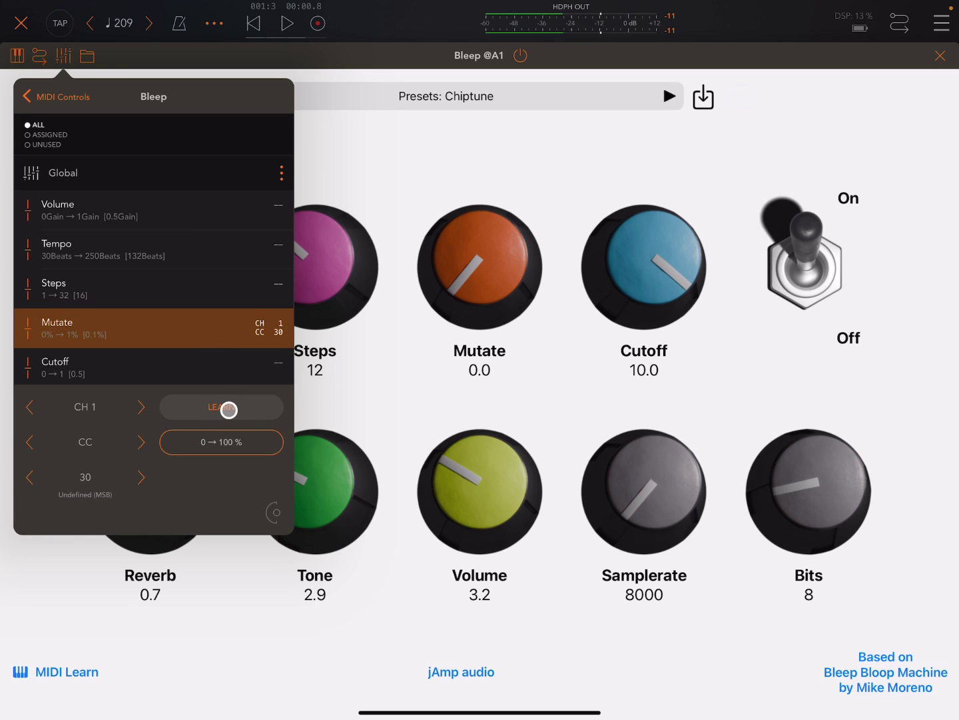
click(228, 409)
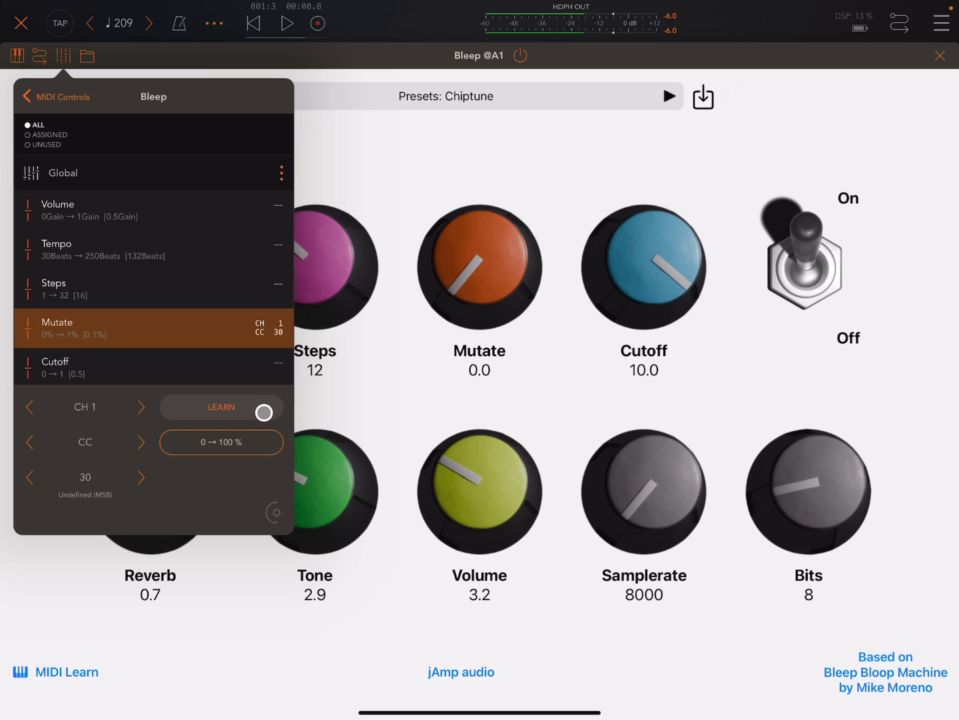
click(263, 412)
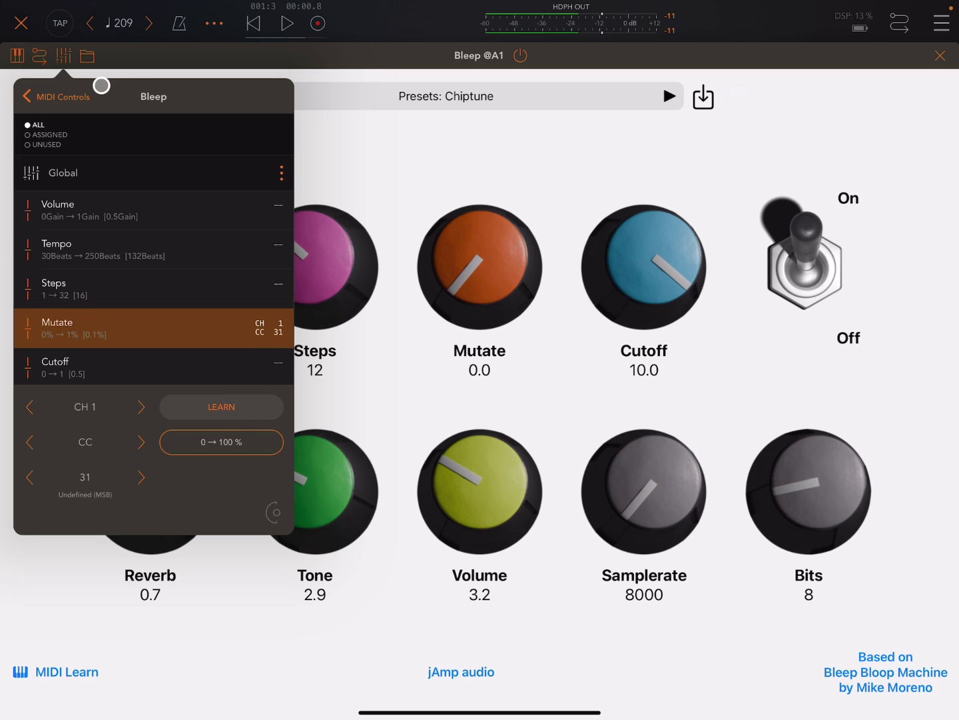
click(56, 96)
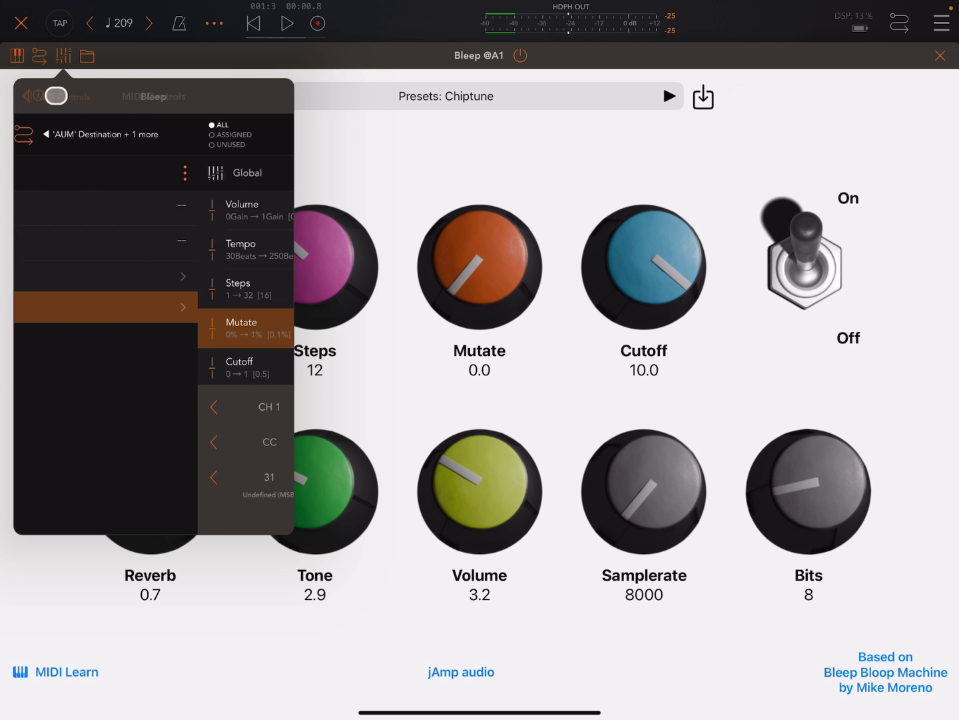
click(339, 108)
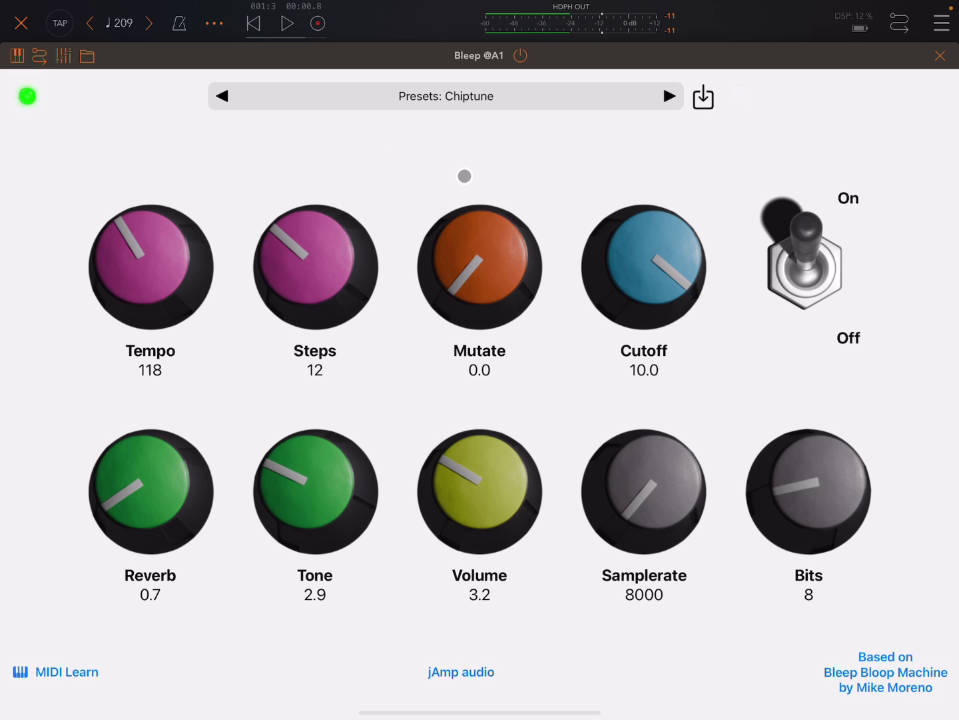
click(63, 52)
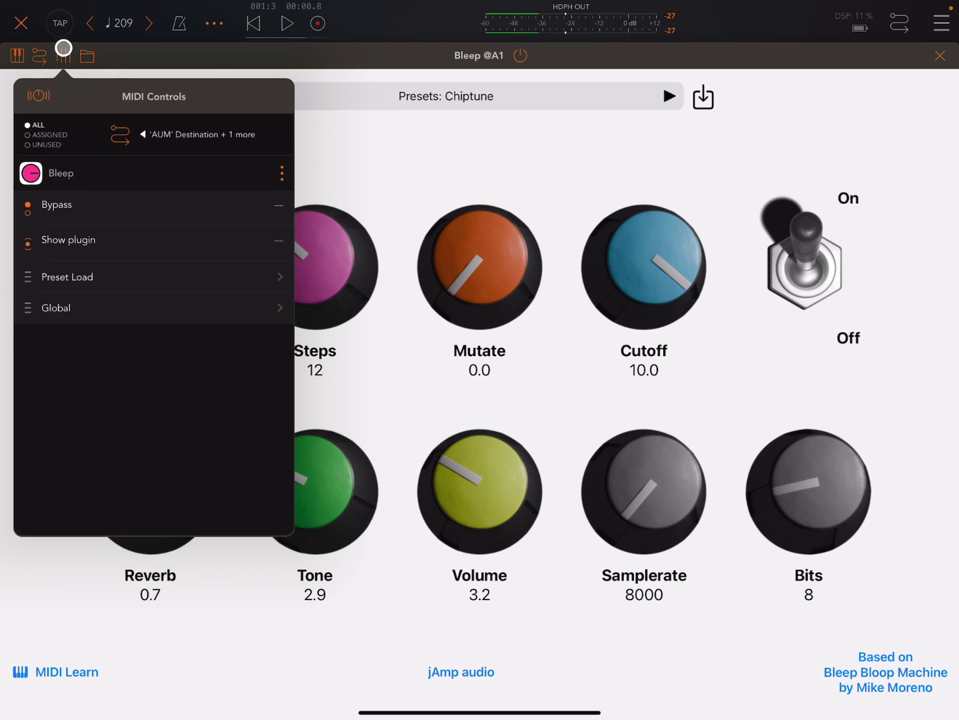
click(52, 133)
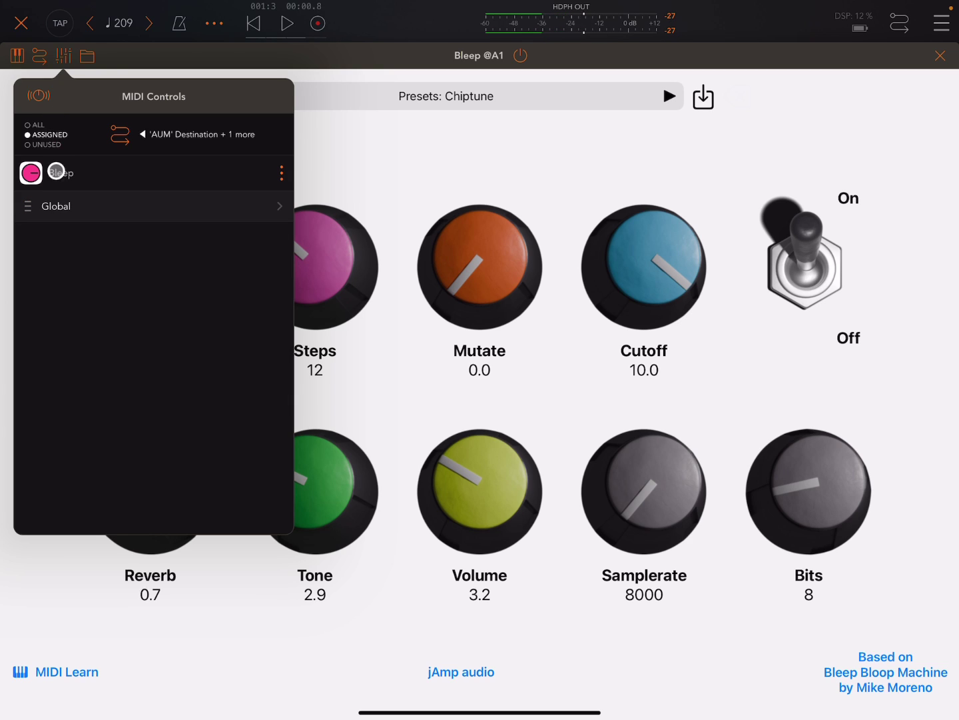
click(55, 204)
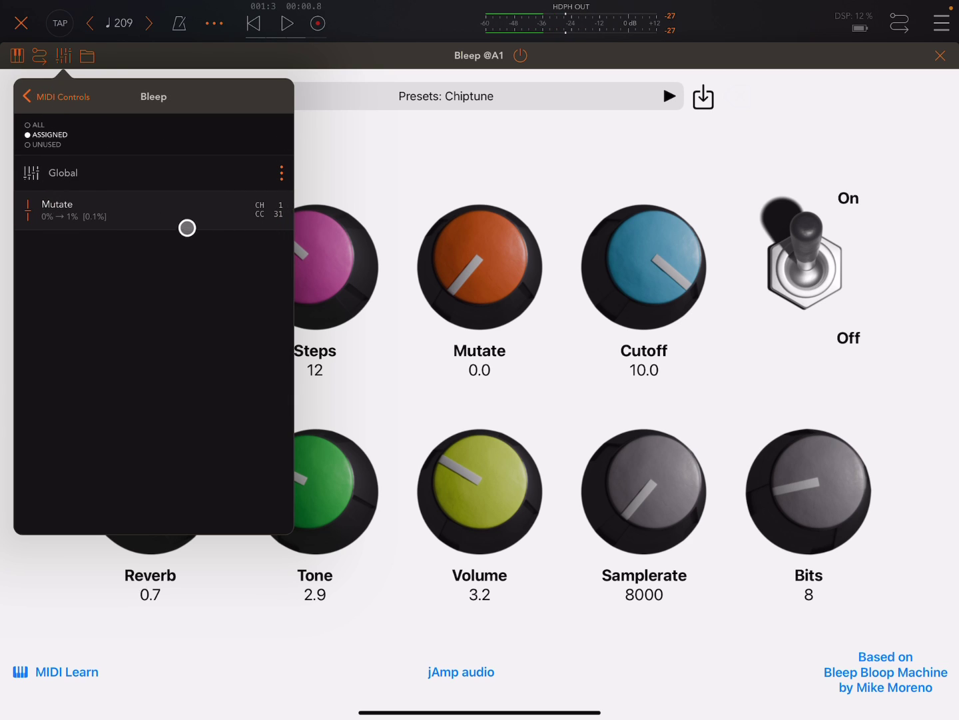
click(376, 189)
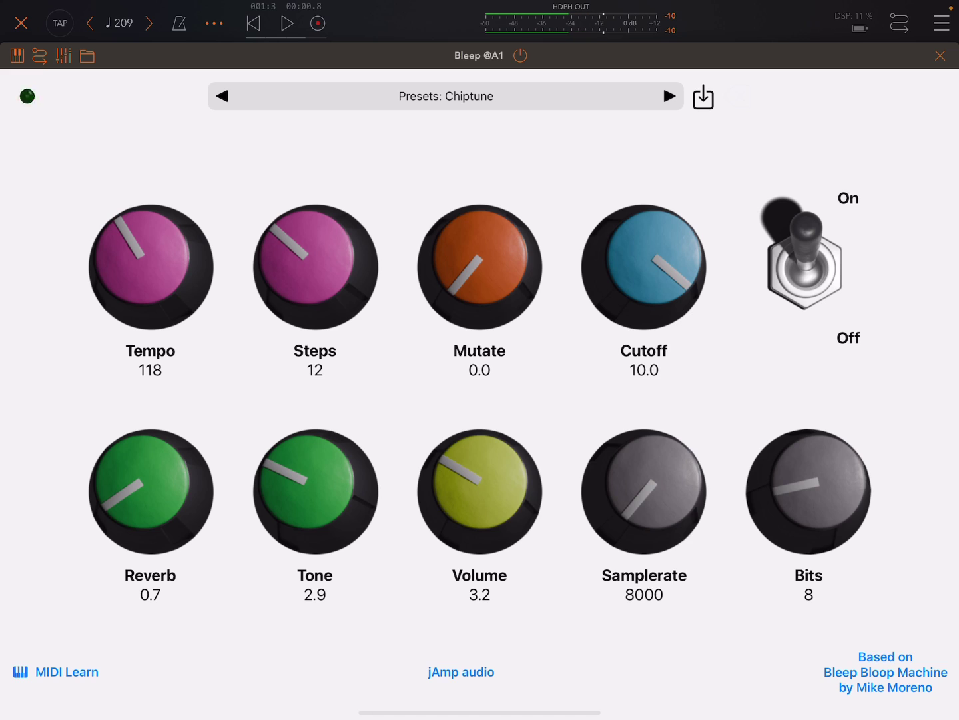
Raise the Volume from 3.2 and experiment with Steps and Mutate, ending at 6 Steps.
drag(479, 506, 480, 403)
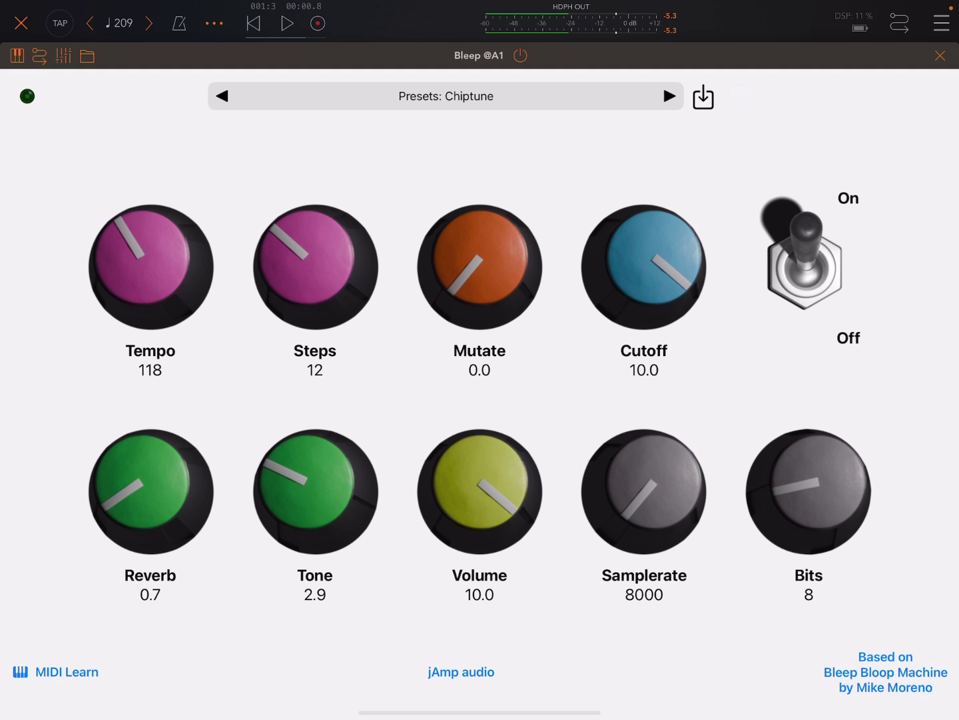
mouse_move(315, 266)
mouse_down()
mouse_move(315, 250)
mouse_move(315, 290)
mouse_up()
drag(480, 266, 480, 256)
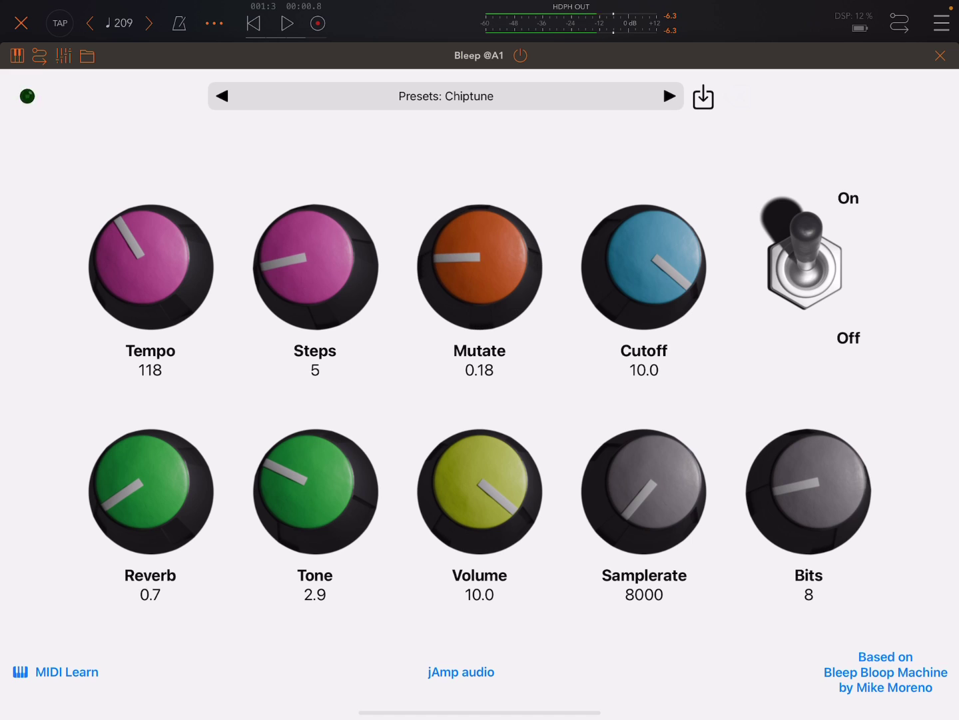
drag(316, 289, 316, 293)
drag(480, 257, 480, 252)
drag(315, 293, 315, 297)
drag(480, 252, 480, 269)
drag(315, 296, 315, 286)
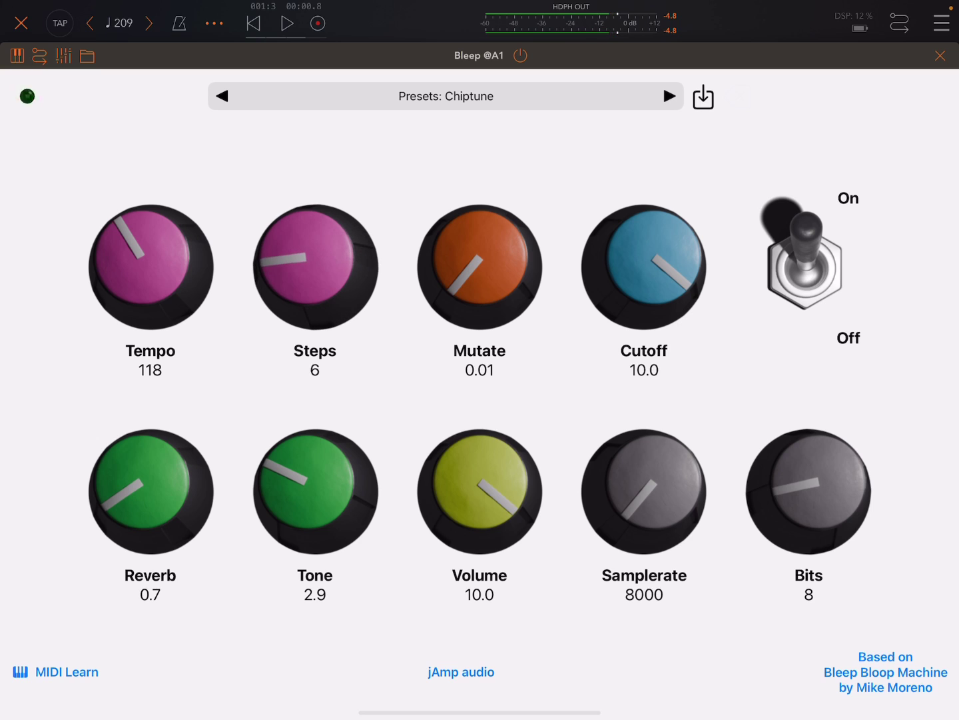
Load the Mice preset, keep Mutate at 0.0, Volume at 10.0, and ease Tempo to 217.
click(669, 96)
mouse_move(479, 266)
mouse_down()
mouse_move(480, 238)
mouse_move(479, 280)
mouse_up()
drag(480, 493, 480, 460)
mouse_move(151, 267)
mouse_down()
mouse_move(151, 296)
mouse_move(151, 260)
mouse_up()
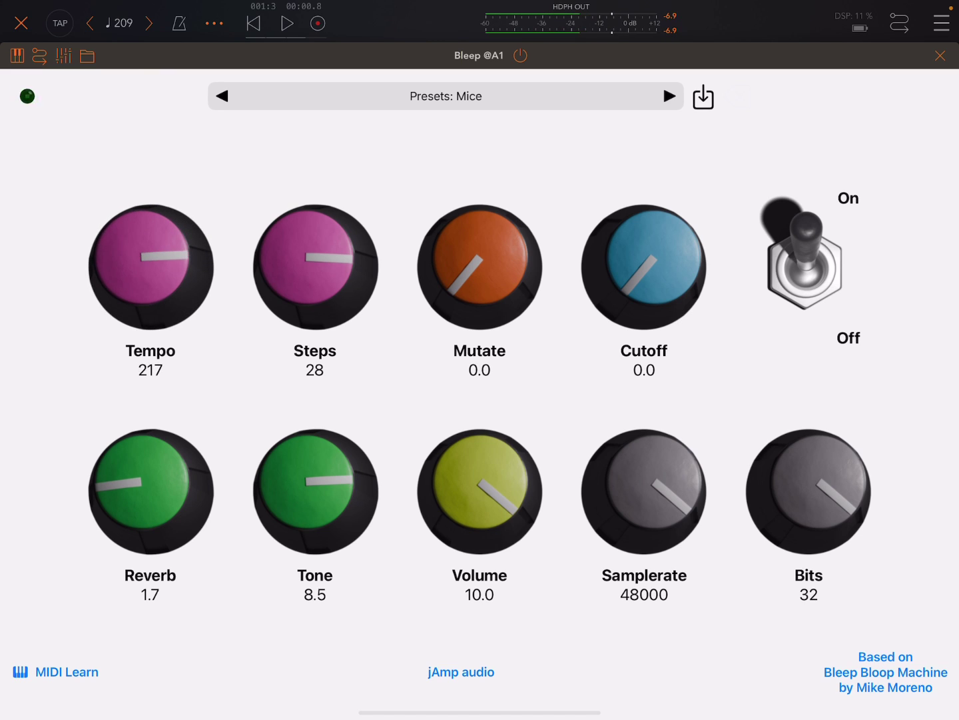
Switch Bleep to the Init preset, set Volume to 7.5, sweep Mutate back to 0.0, lower Cutoff, add Reverb.
click(221, 96)
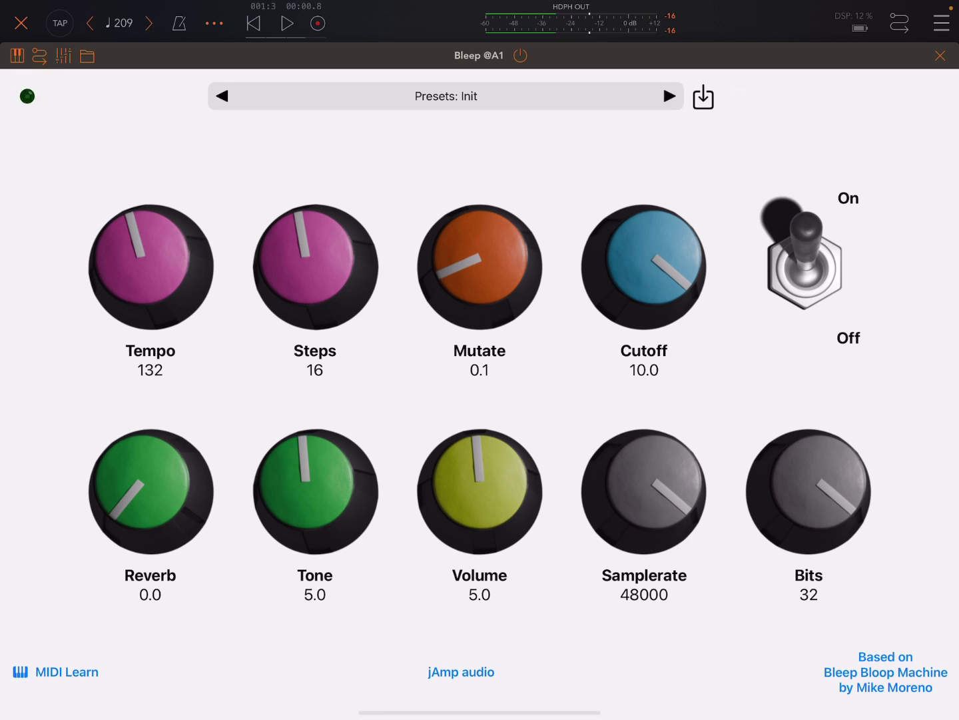
drag(479, 491, 480, 473)
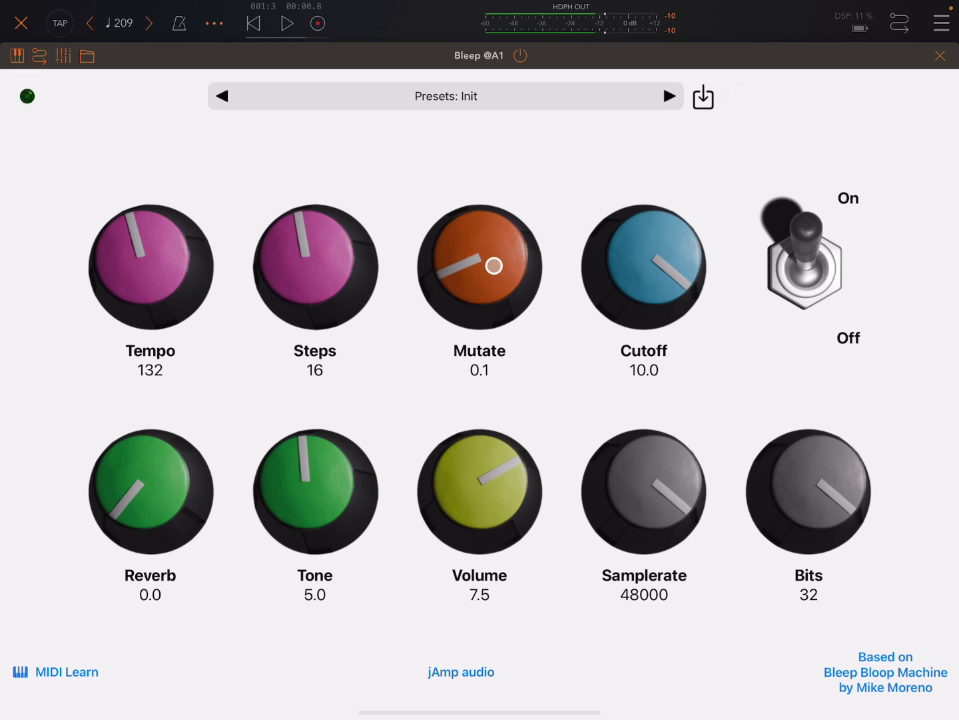
drag(494, 266, 493, 190)
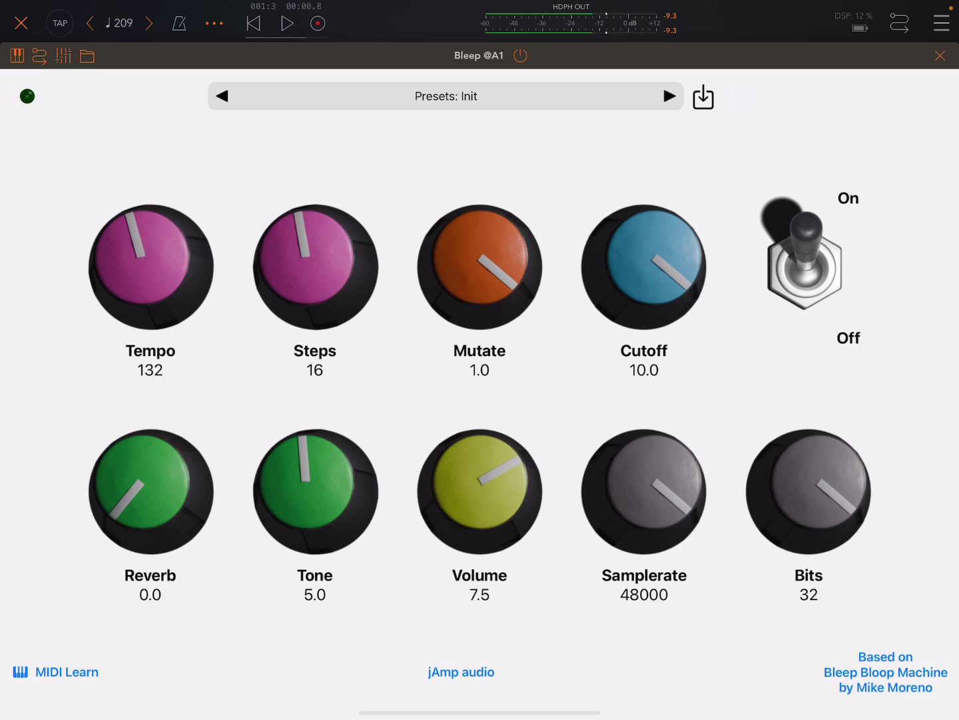
drag(494, 200, 493, 280)
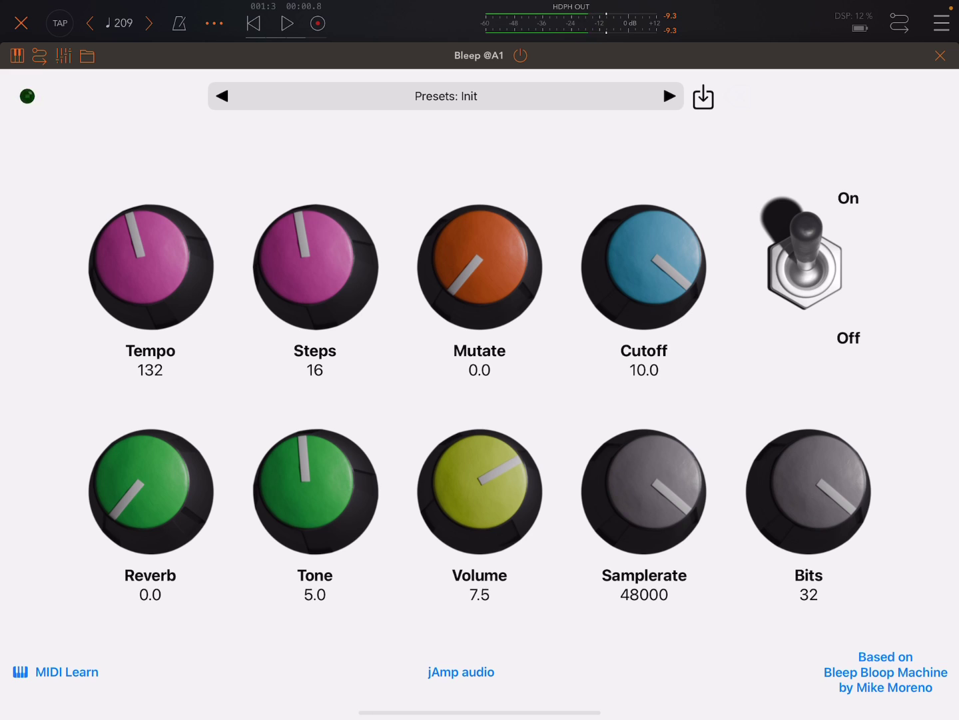
mouse_move(643, 220)
mouse_down()
mouse_move(644, 294)
mouse_move(643, 230)
mouse_up()
mouse_move(143, 517)
mouse_down()
mouse_move(214, 452)
mouse_move(220, 418)
mouse_up()
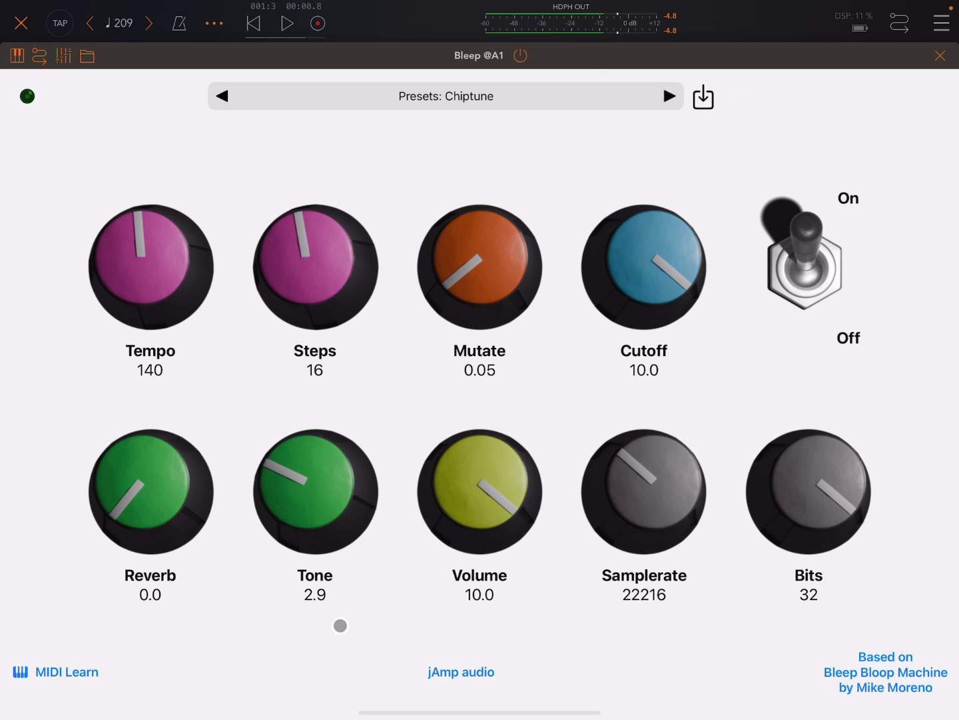
Browse the jAmp product cards, including Bleep, on jamp-audio.com in Safari, then return to AUM.
click(475, 678)
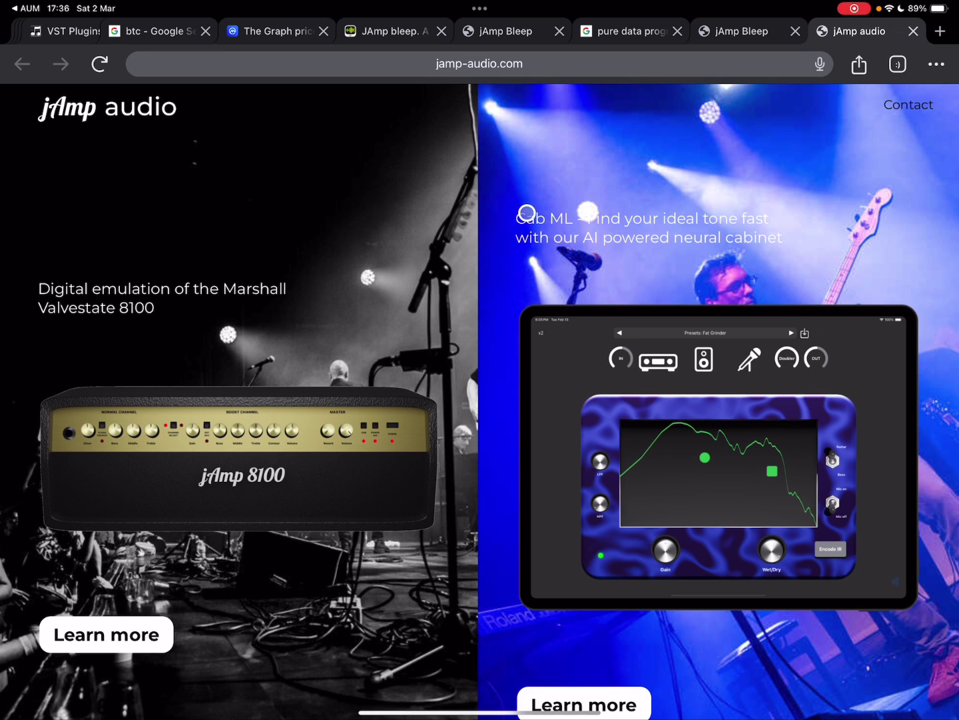
scroll(527, 213, down, 10)
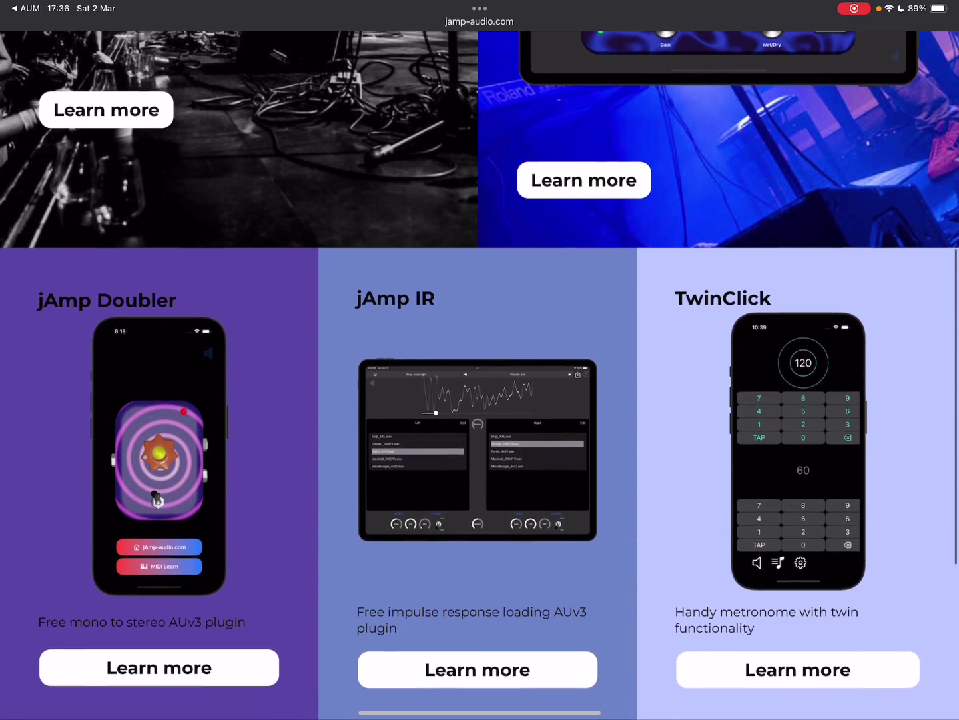
scroll(480, 373, down, 5)
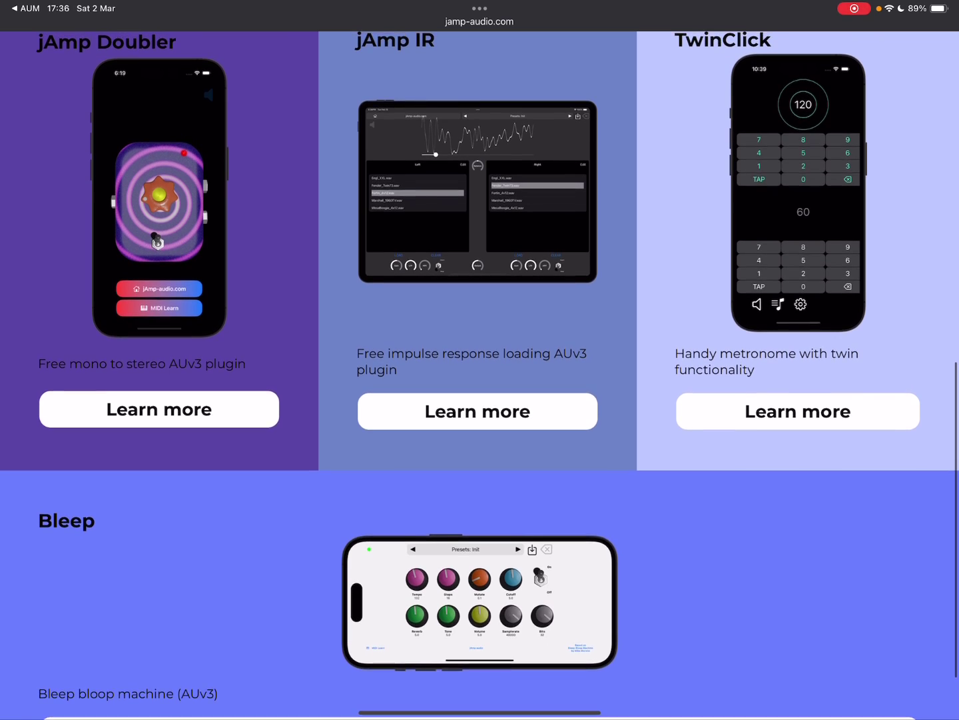
scroll(309, 258, up, 2)
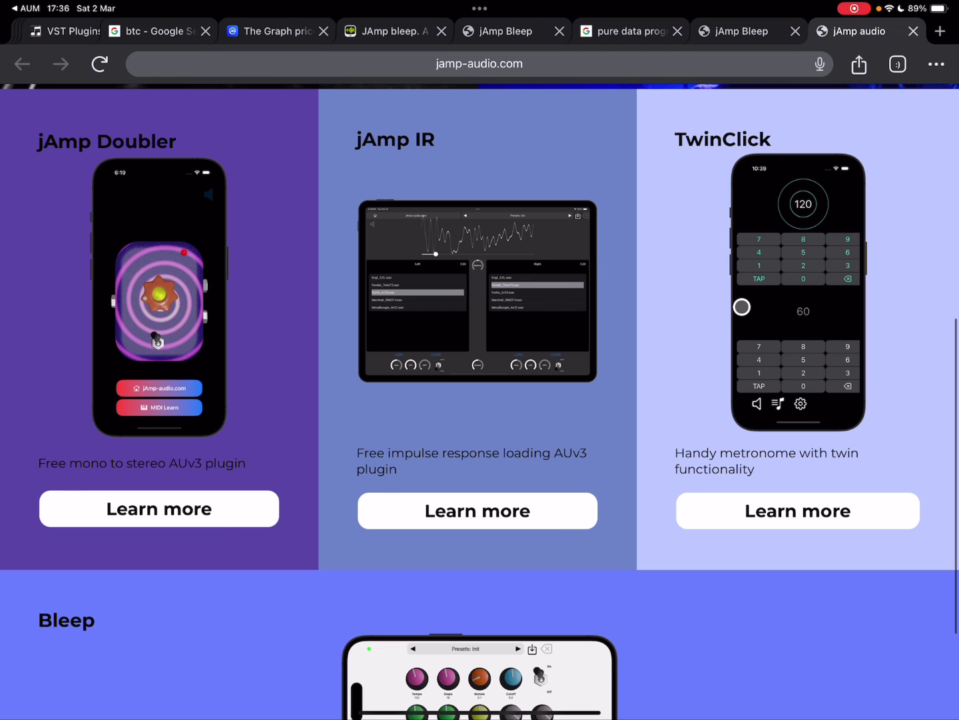
scroll(742, 306, down, 5)
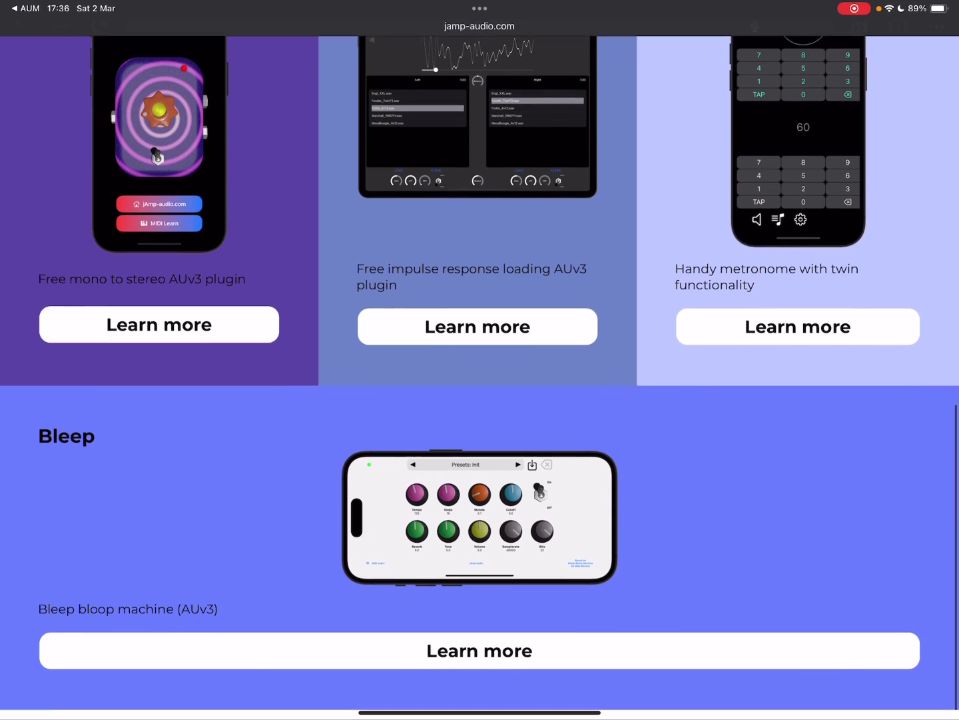
scroll(742, 306, up, 15)
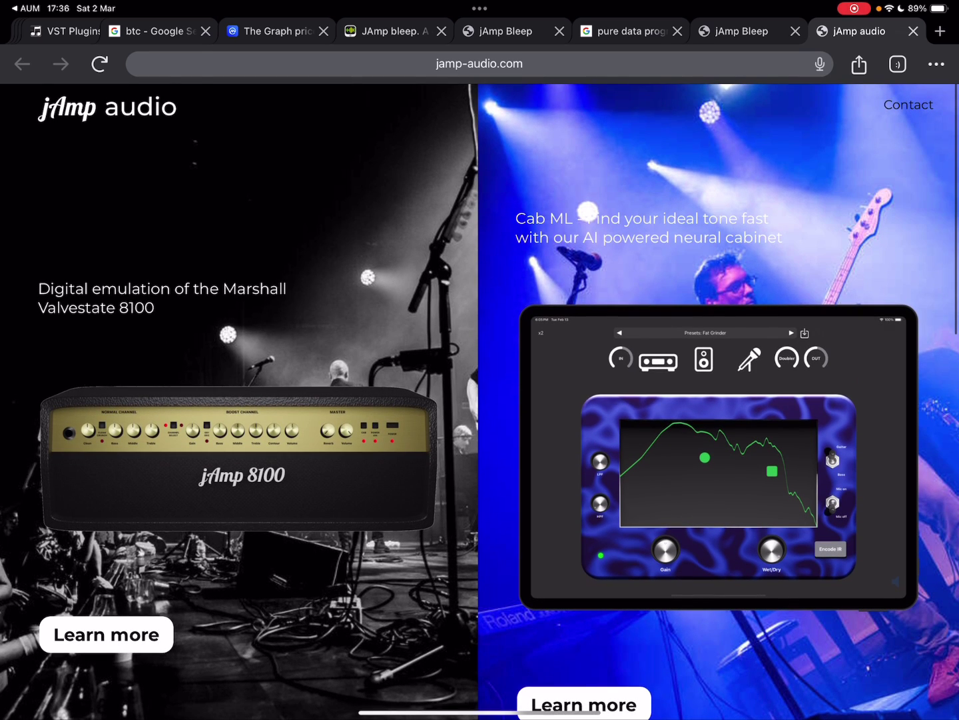
key(super+Tab)
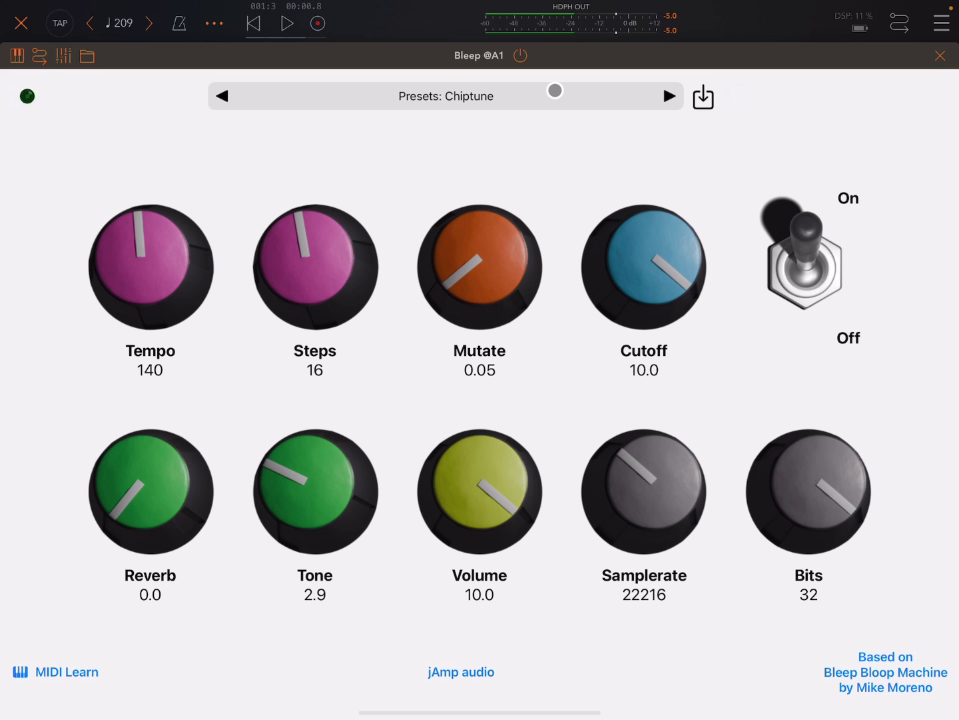
Close Bleep, pull channel 1's fader to -inf, and load the SR-88 Audio Unit onto channel 2.
key(Escape)
drag(154, 306, 154, 544)
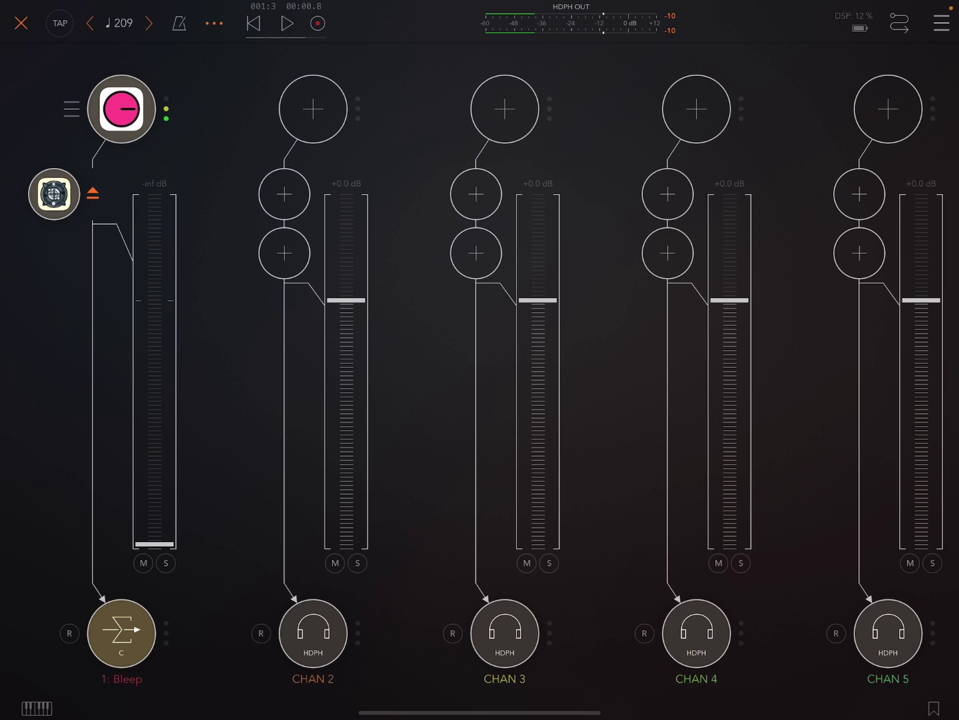
click(313, 109)
click(457, 178)
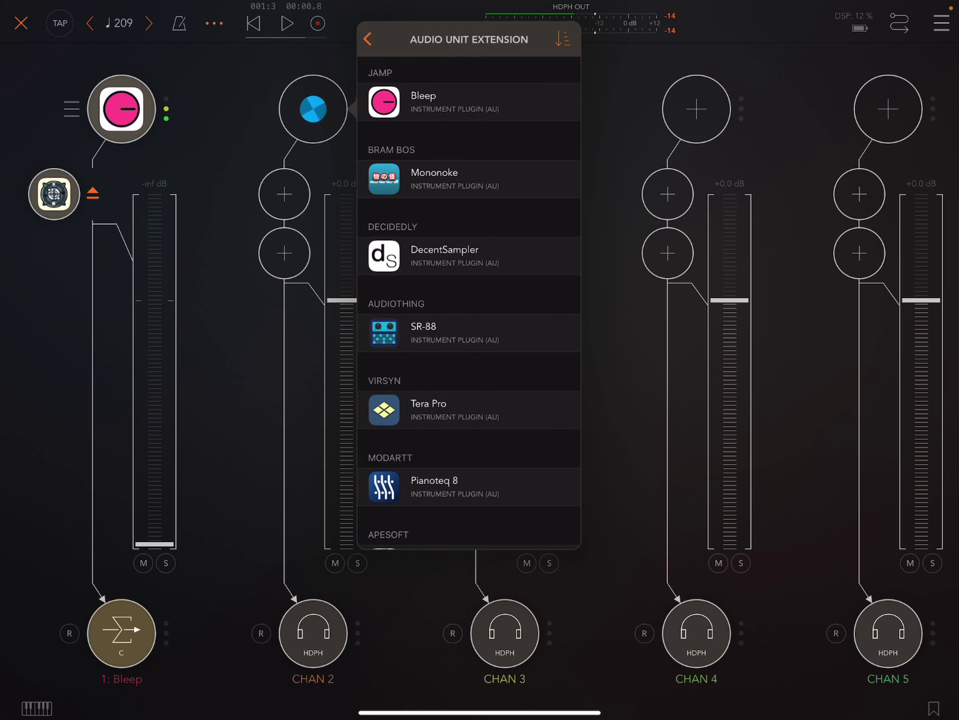
click(466, 332)
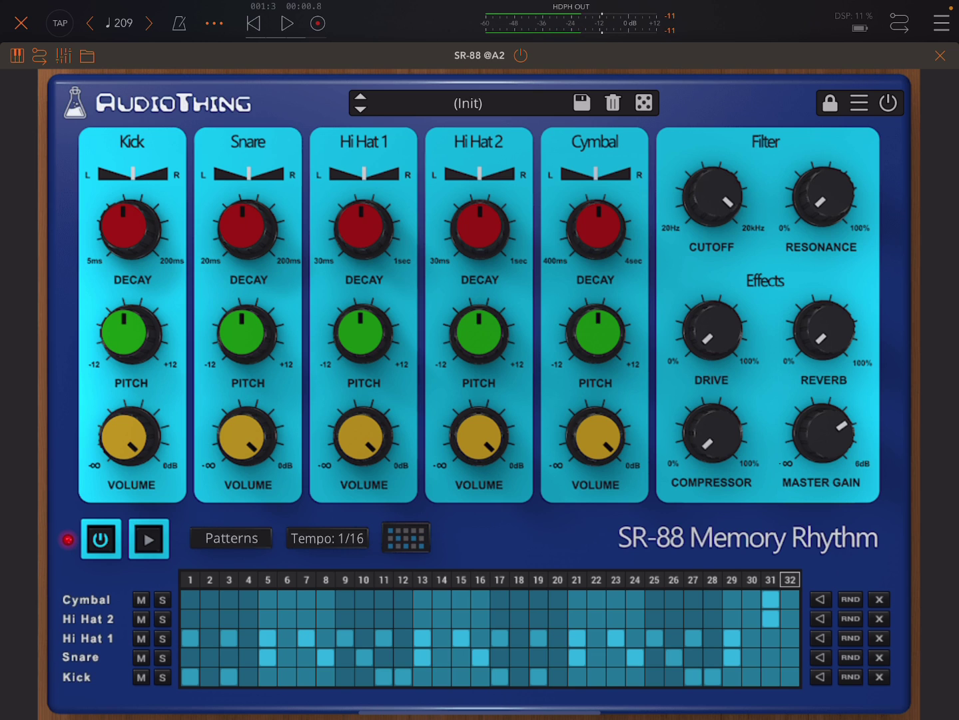
click(940, 55)
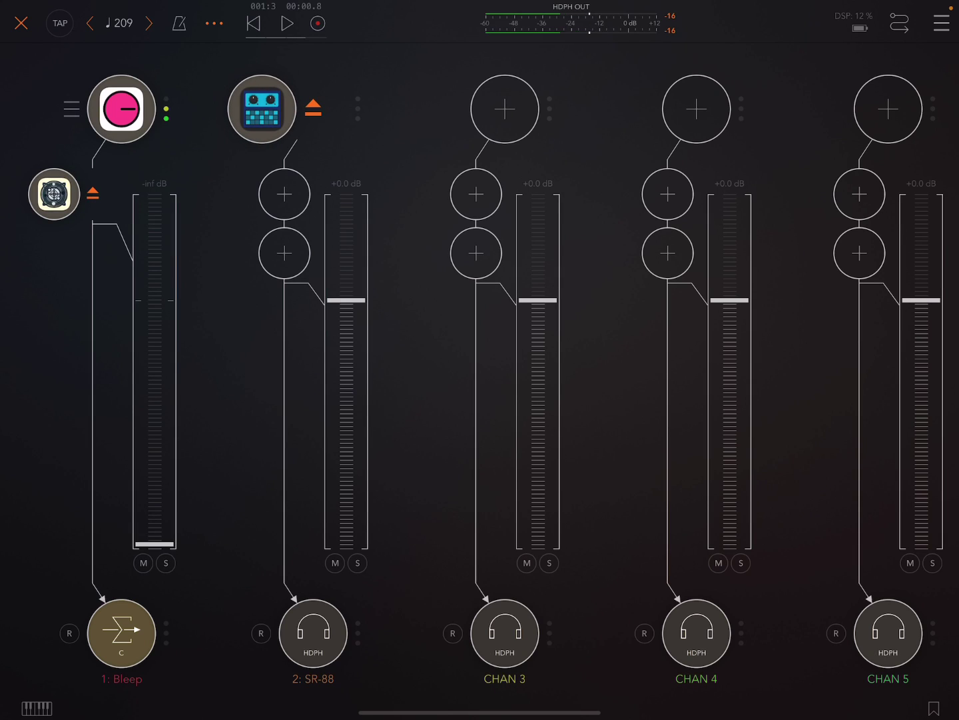
click(284, 194)
click(766, 400)
click(284, 194)
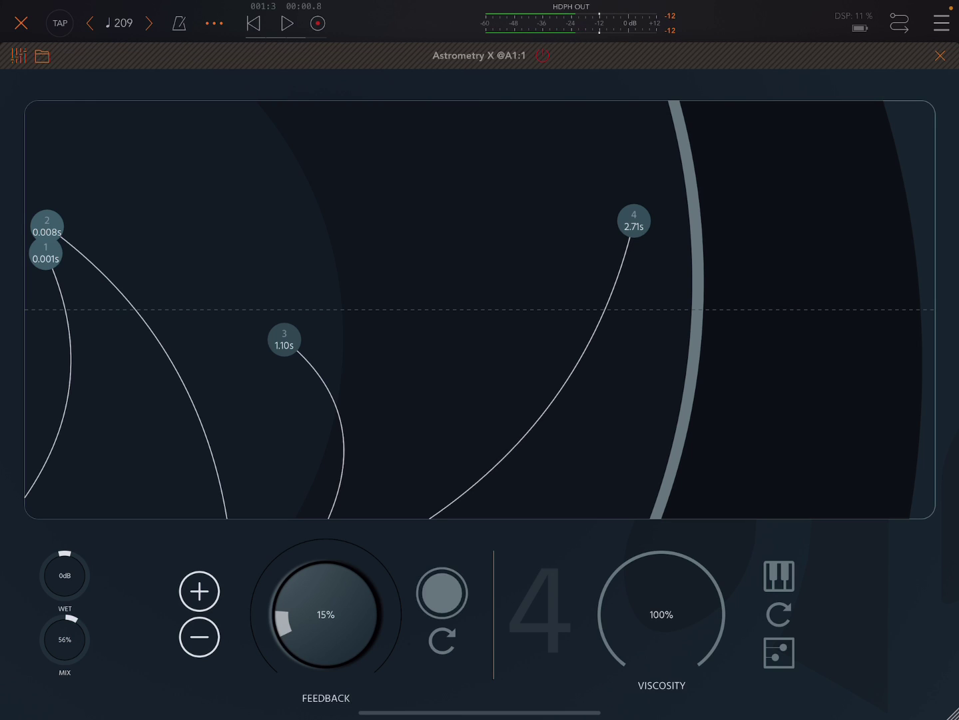
click(940, 55)
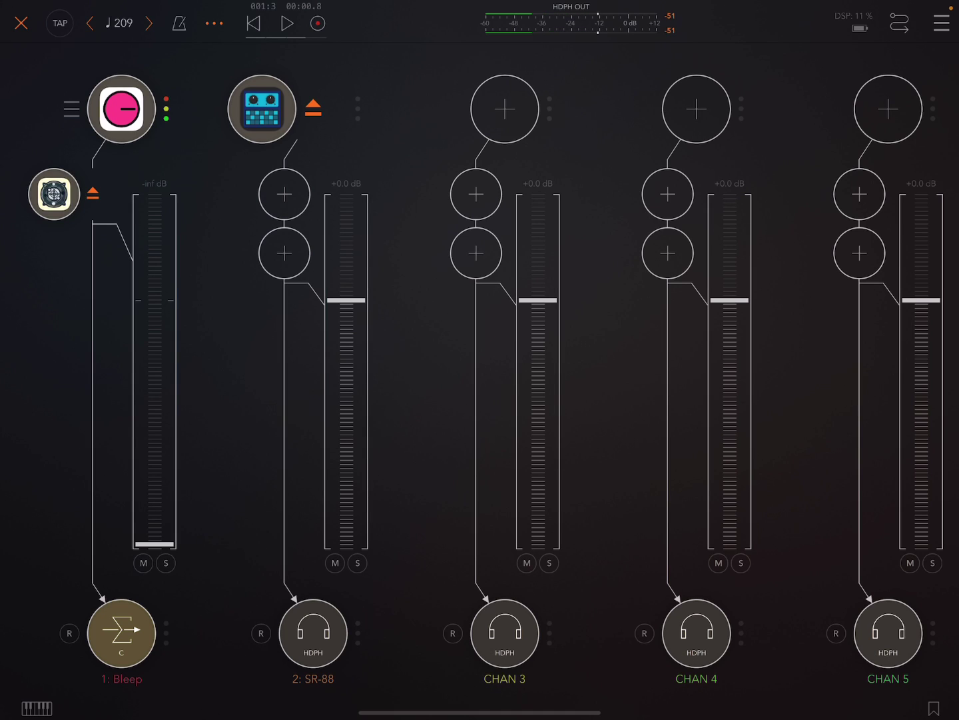